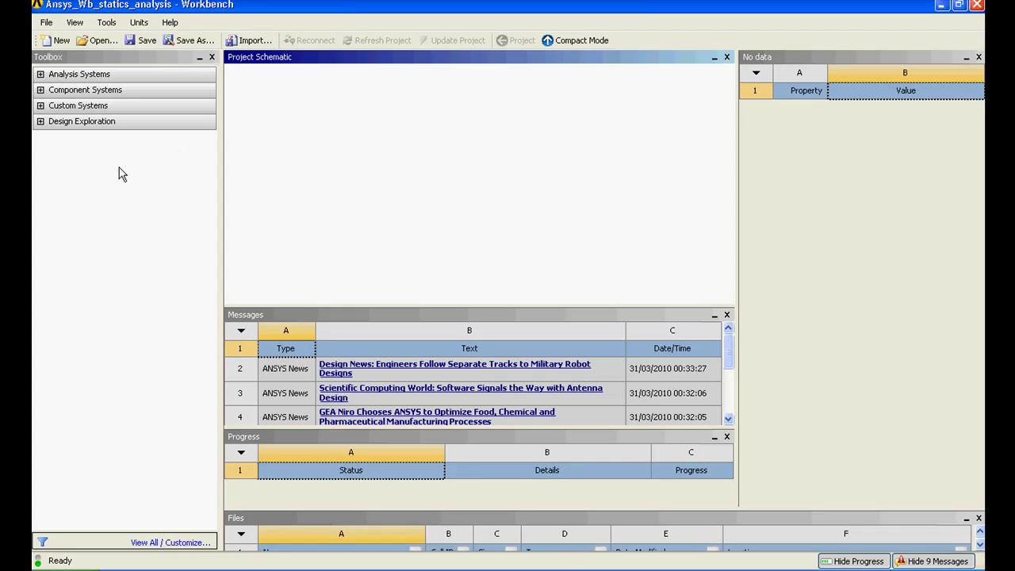
# Step: Add a Static Structural (ANSYS) system to the Project Schematic, naming it Cantilever_Beam_Static_ana
pyautogui.click(45, 81)
pyautogui.click(40, 75)
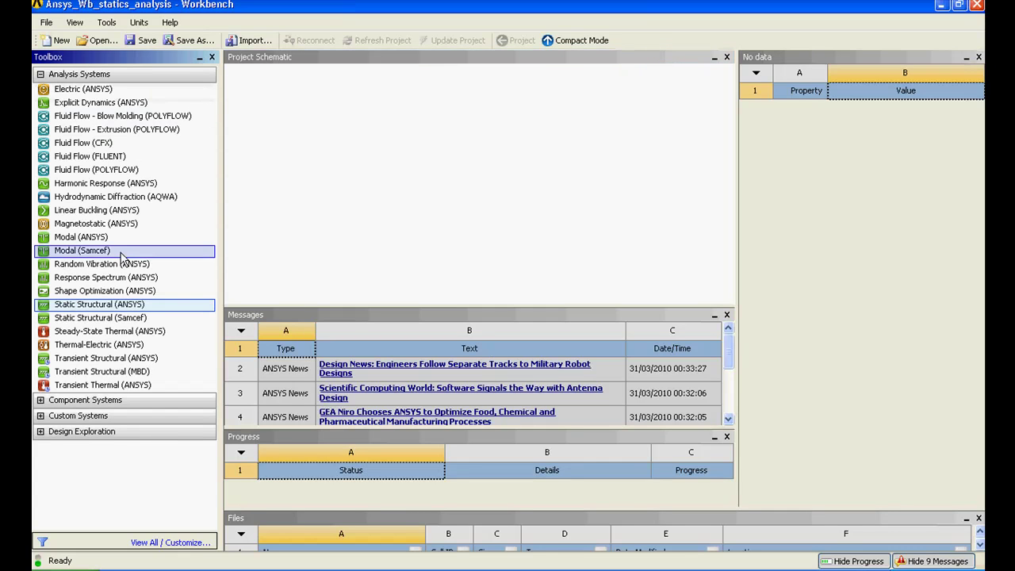
pyautogui.moveTo(105, 310); pyautogui.dragTo(372, 156)
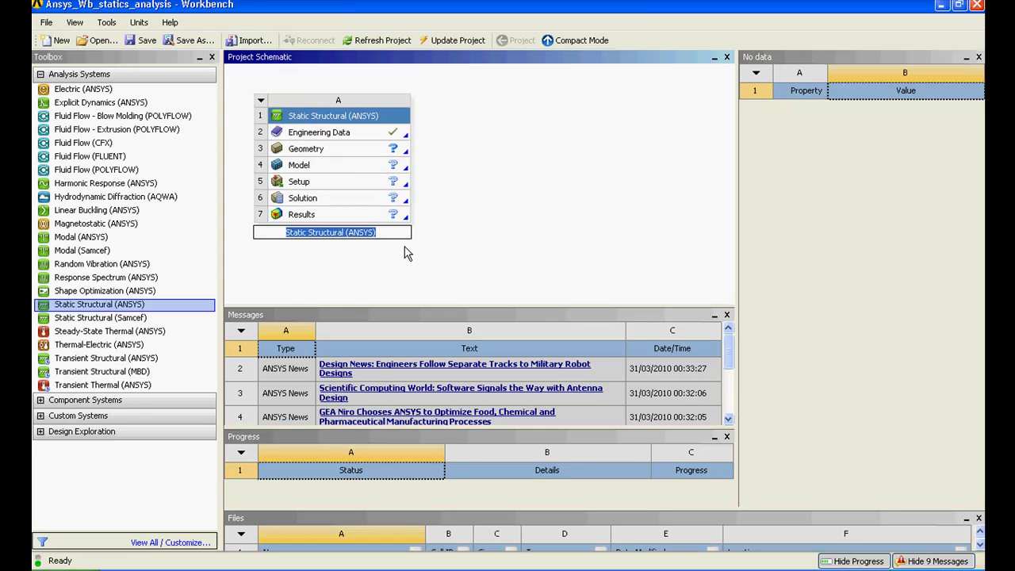
pyautogui.write('Cantilever_Be')
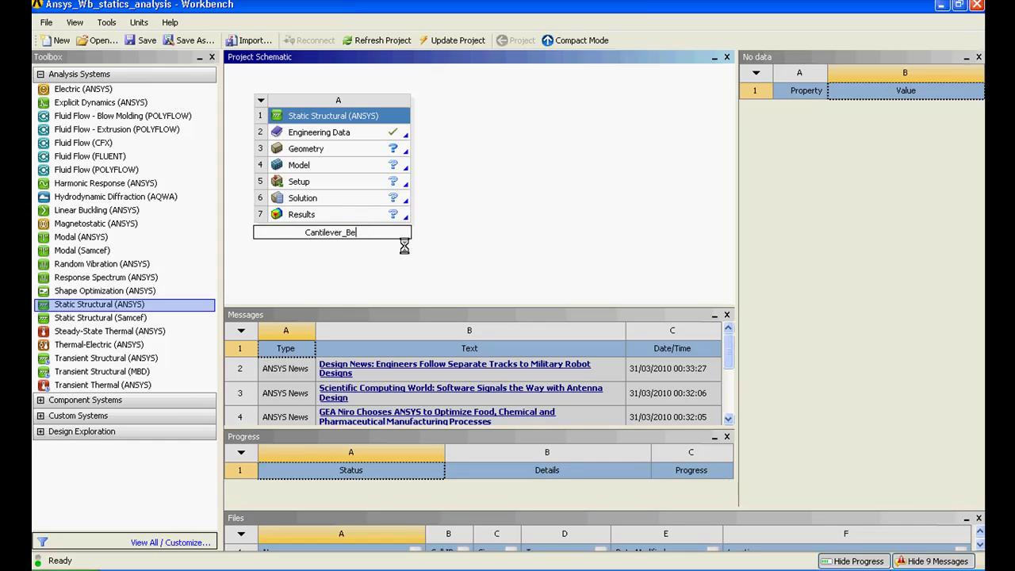
pyautogui.write('am_Stat')
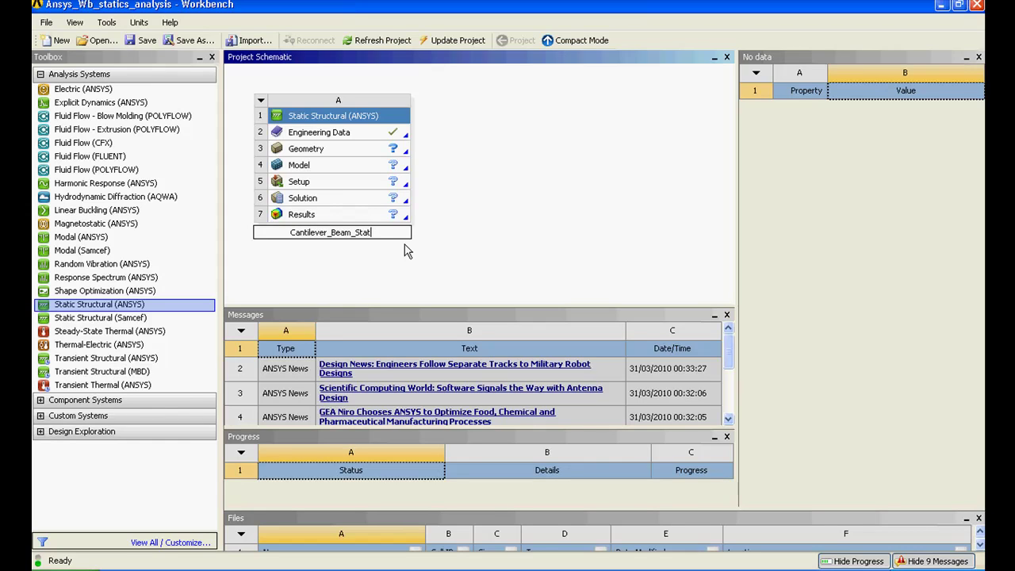
pyautogui.write('ic_ana')
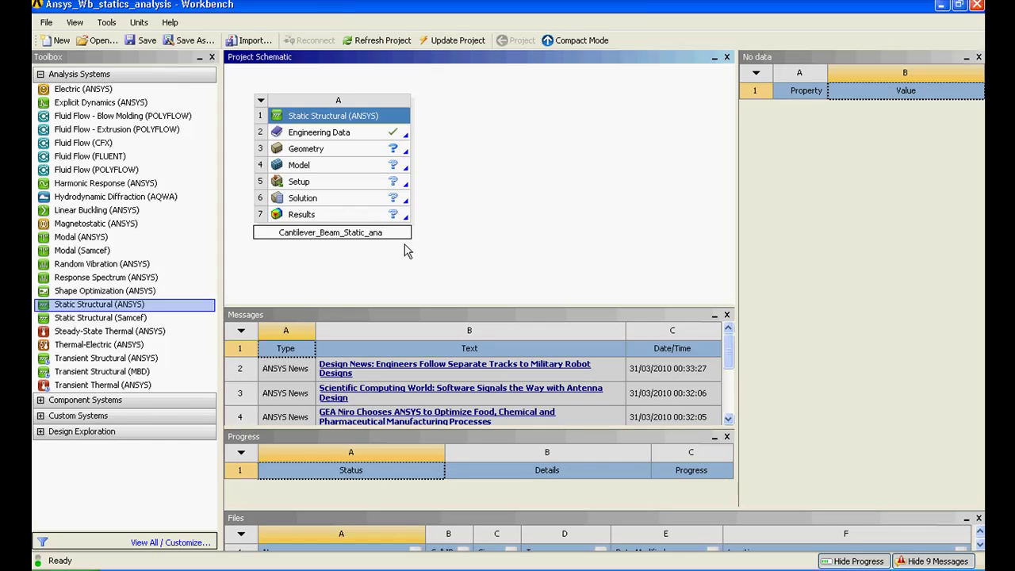
pyautogui.press('Return')
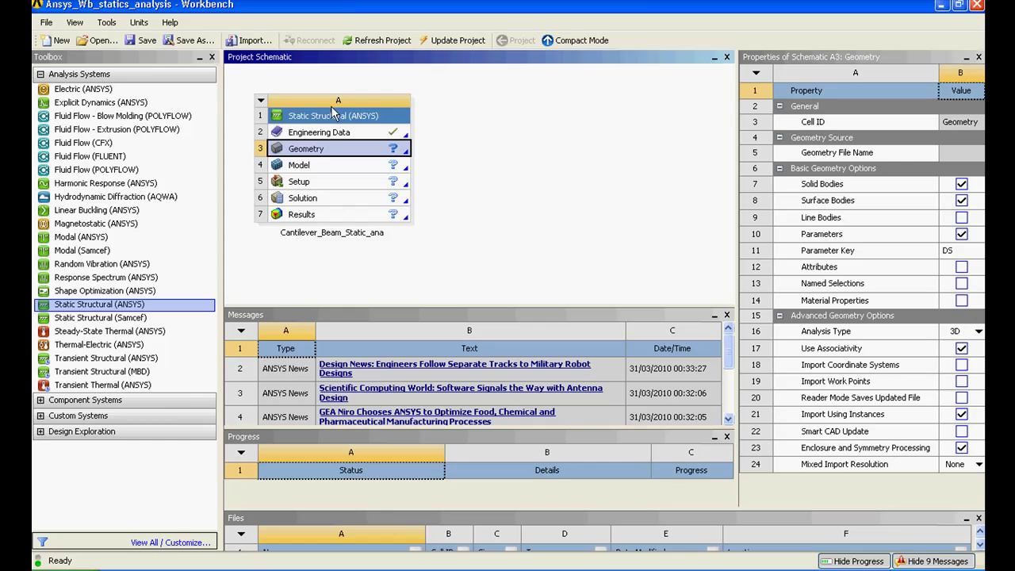
# Step: Widen the Properties pane, check the system's Physics and Analysis Type, then select Engineering Data
pyautogui.click(299, 117)
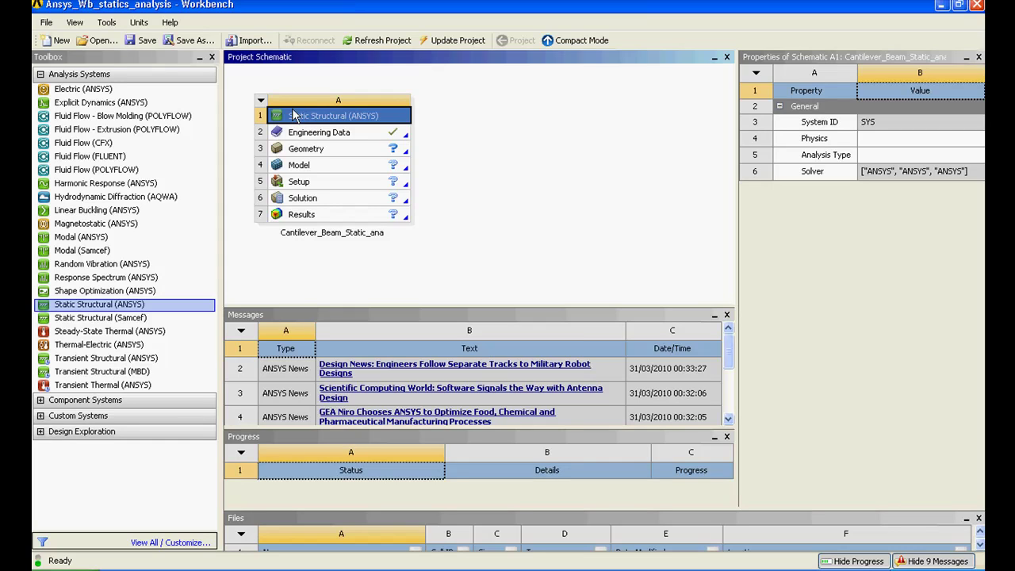
pyautogui.click(766, 67)
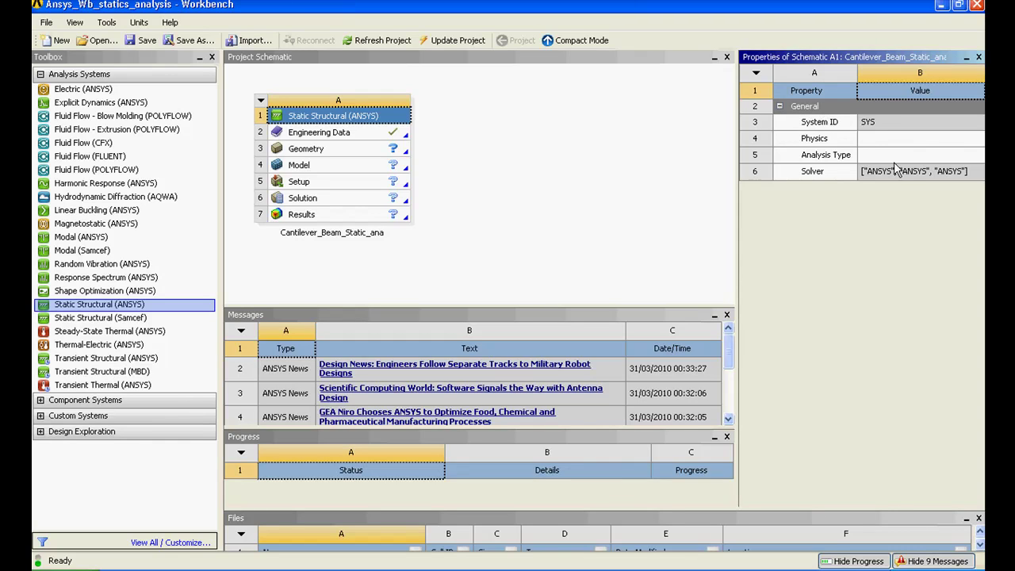
pyautogui.moveTo(739, 63); pyautogui.dragTo(665, 67)
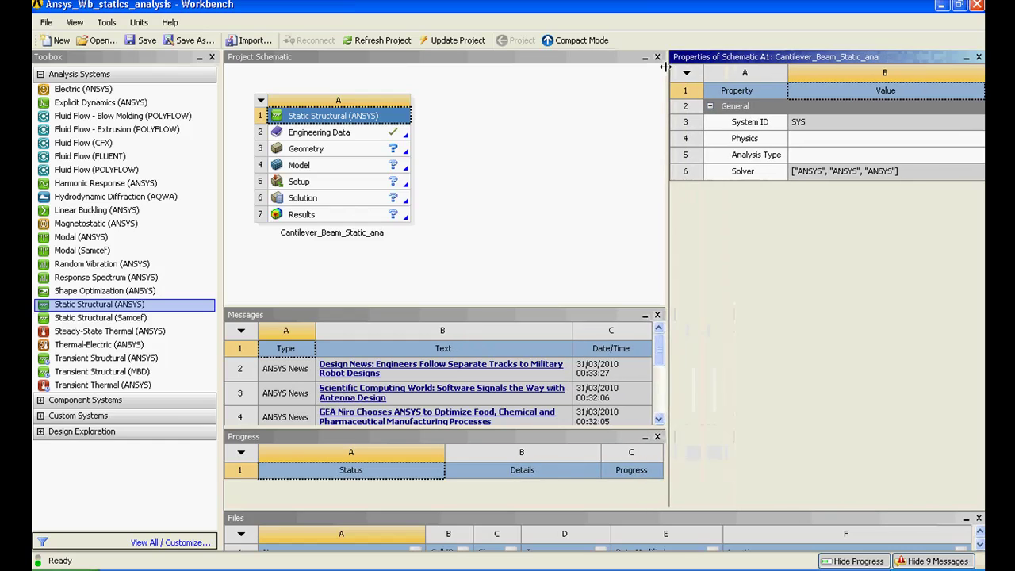
pyautogui.click(795, 139)
pyautogui.click(757, 154)
pyautogui.click(346, 136)
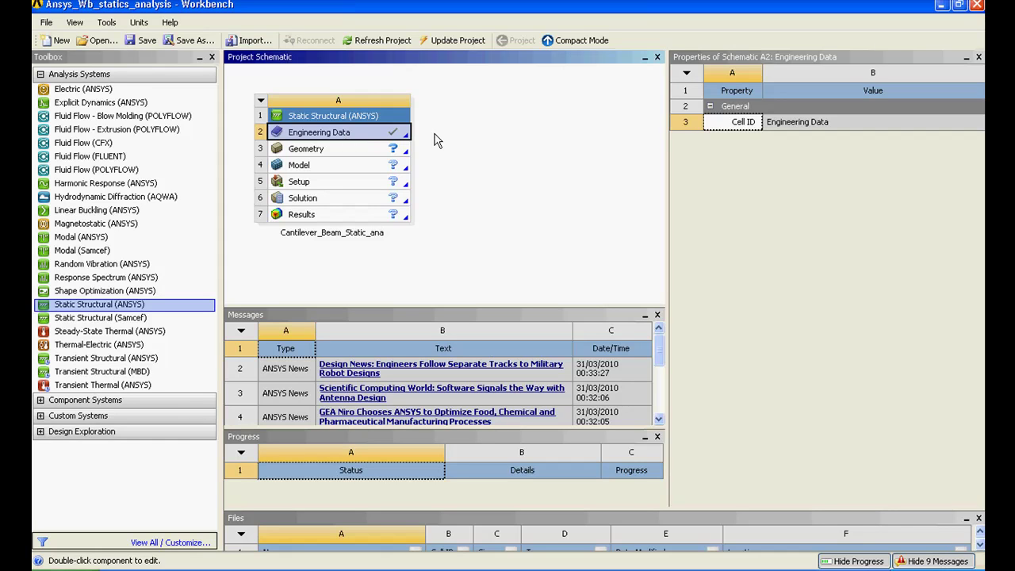
pyautogui.doubleClick(390, 139)
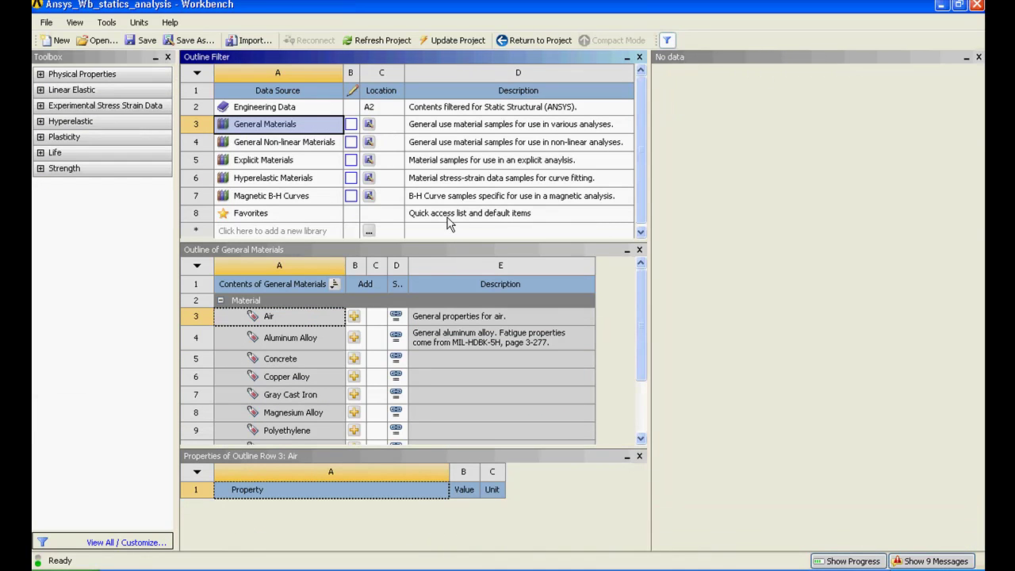
pyautogui.scroll(-3, 635, 345)
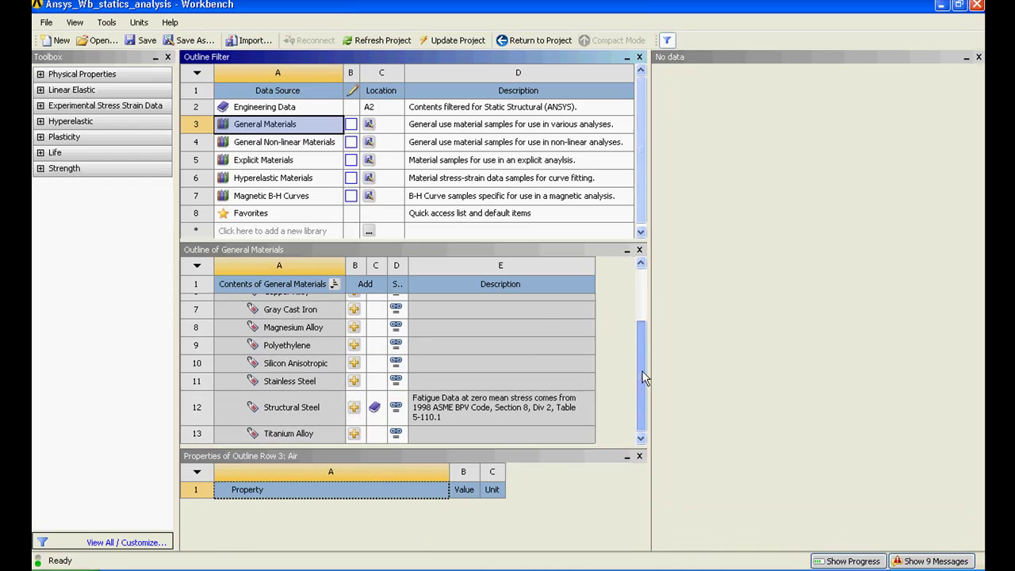
pyautogui.scroll(5, 645, 375)
pyautogui.scroll(-5, 630, 310)
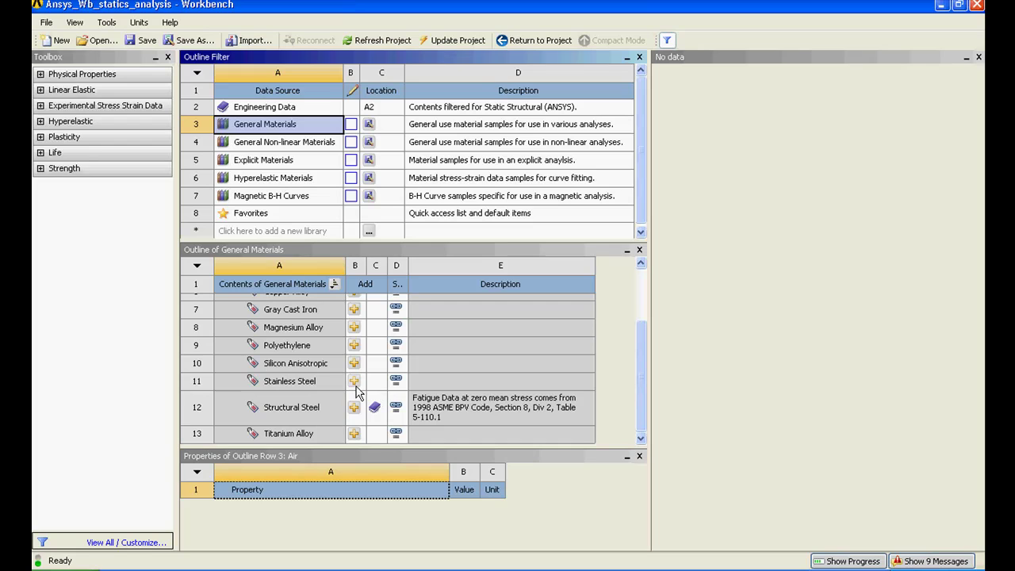
pyautogui.click(354, 384)
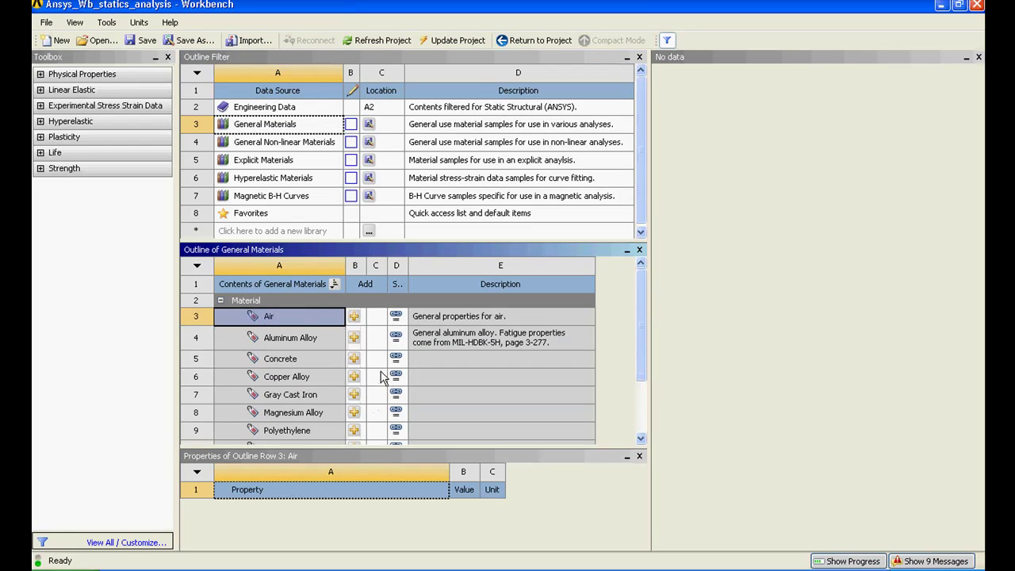
pyautogui.click(354, 339)
pyautogui.click(539, 41)
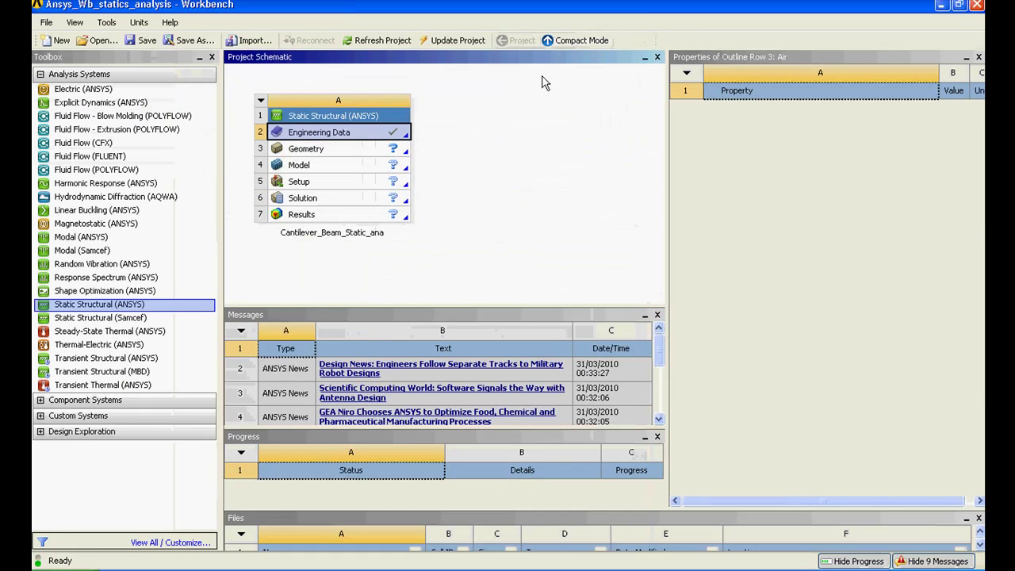
# Step: Select the Geometry cell (A3) to show its properties, including Solid Bodies and Analysis Type 3D
pyautogui.click(379, 152)
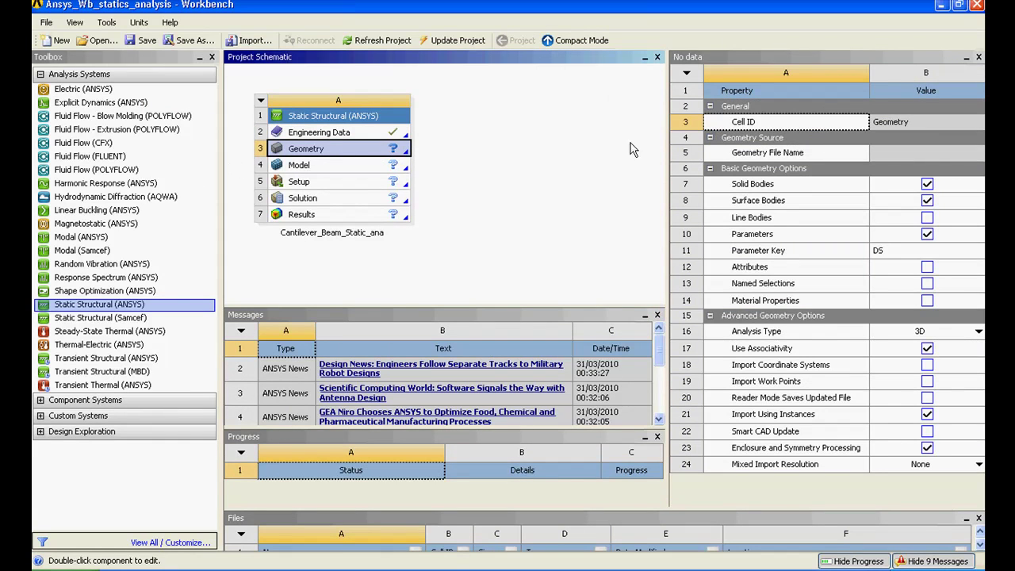
pyautogui.click(694, 60)
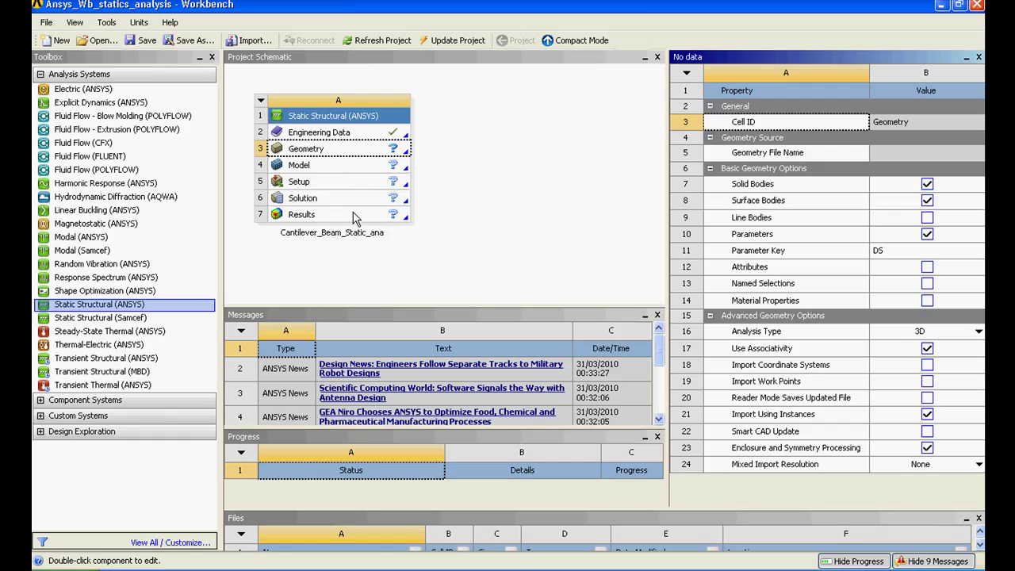
pyautogui.click(394, 158)
# Step: Choose New Geometry from the Geometry cell's context menu to launch DesignModeler
pyautogui.rightClick(394, 159)
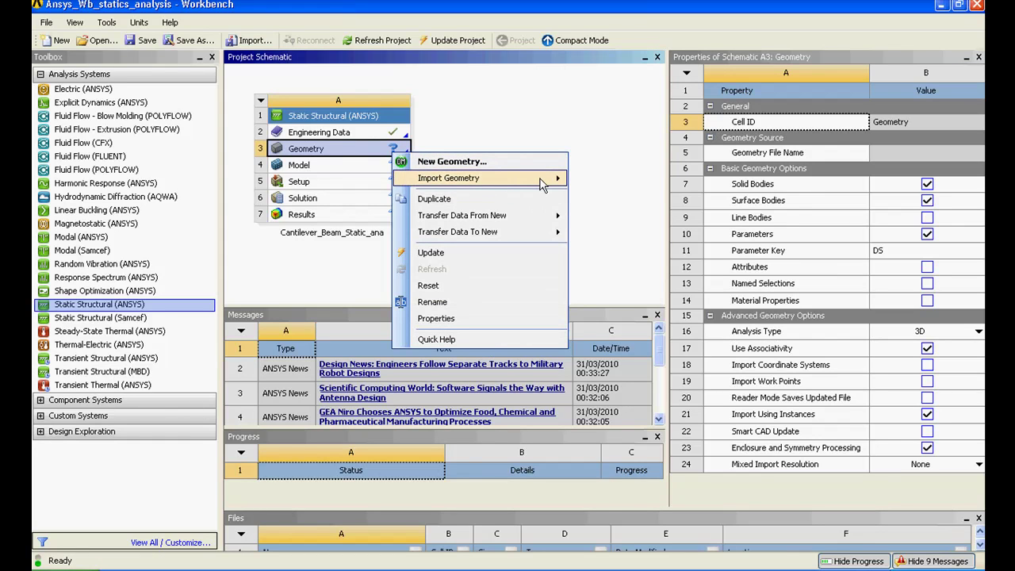
pyautogui.moveTo(507, 179)
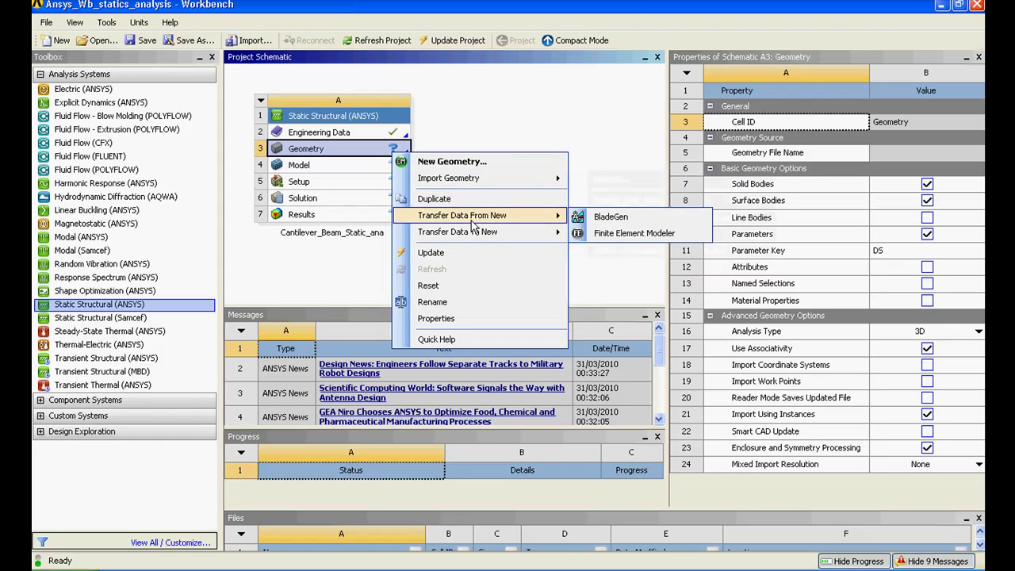
pyautogui.moveTo(478, 236)
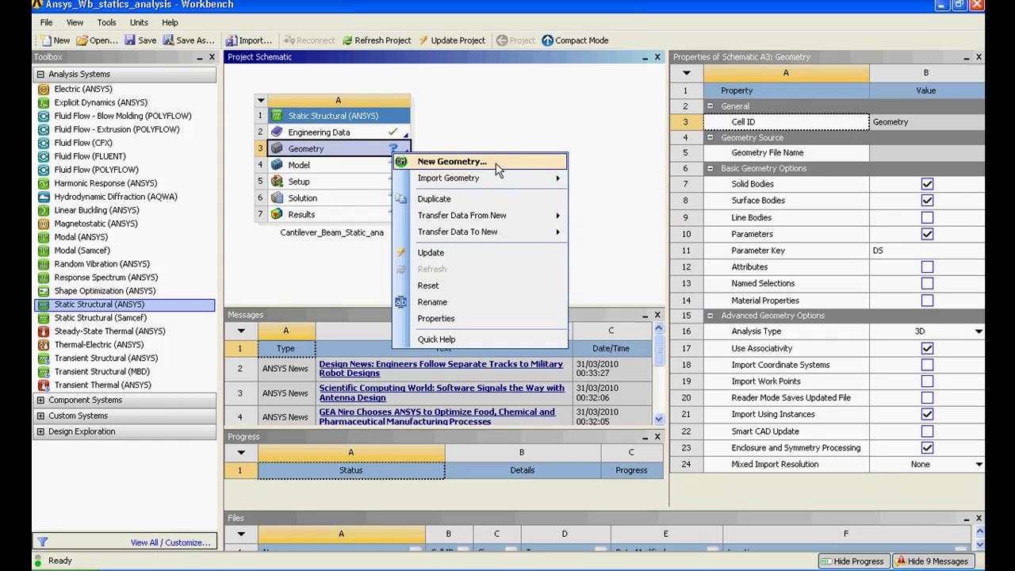
pyautogui.click(498, 164)
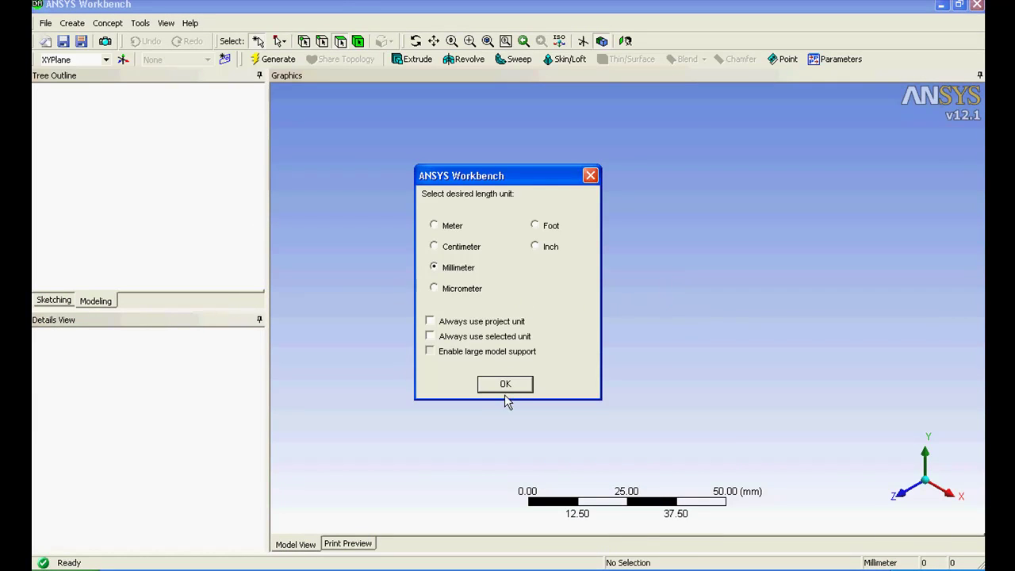
# Step: Accept Millimeter units and inspect XYPlane, ZXPlane, YZPlane and the 0 Parts, 0 Bodies entry
pyautogui.click(514, 390)
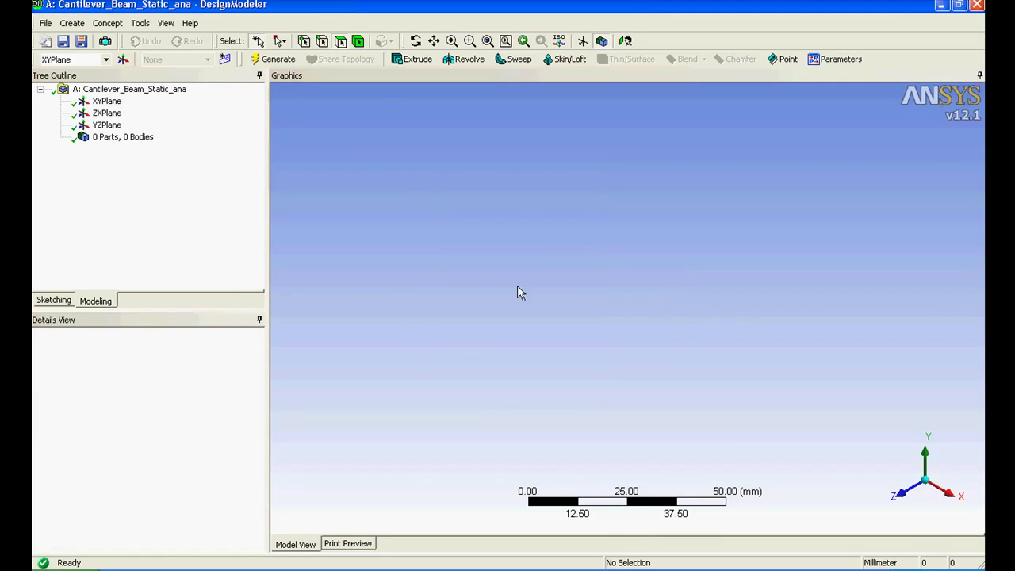
pyautogui.click(547, 228)
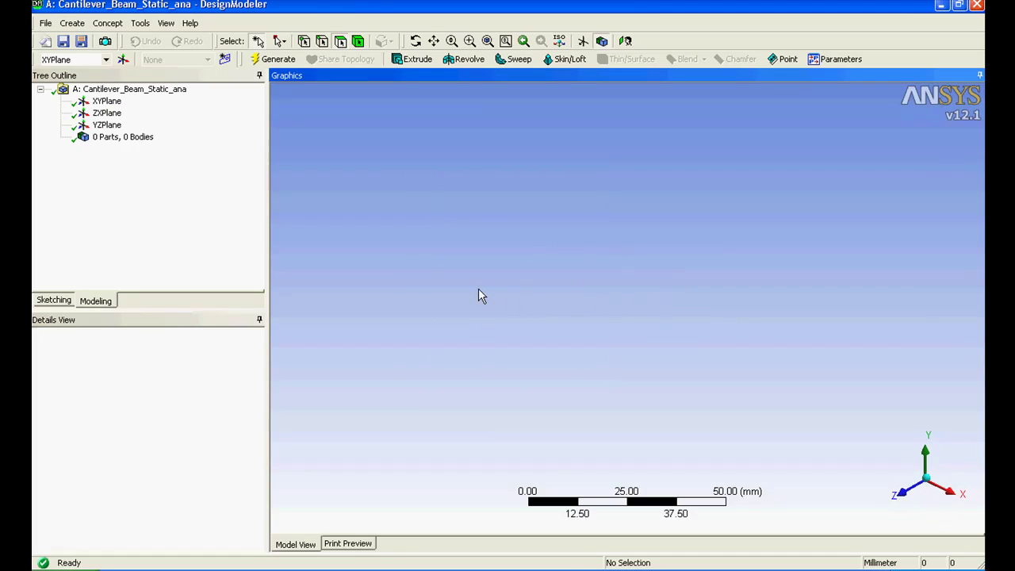
pyautogui.click(106, 101)
pyautogui.click(106, 112)
pyautogui.click(98, 125)
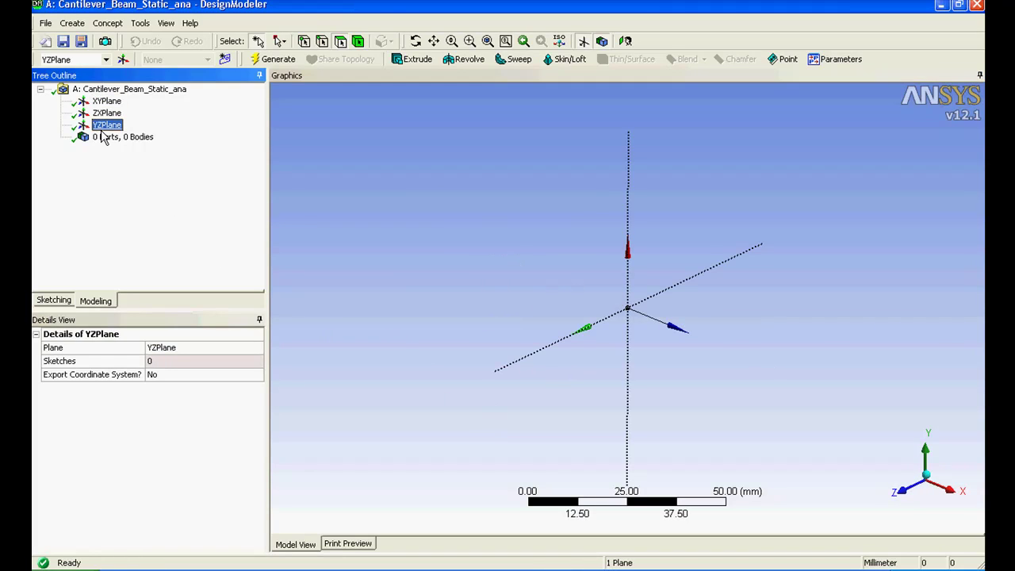
pyautogui.click(103, 140)
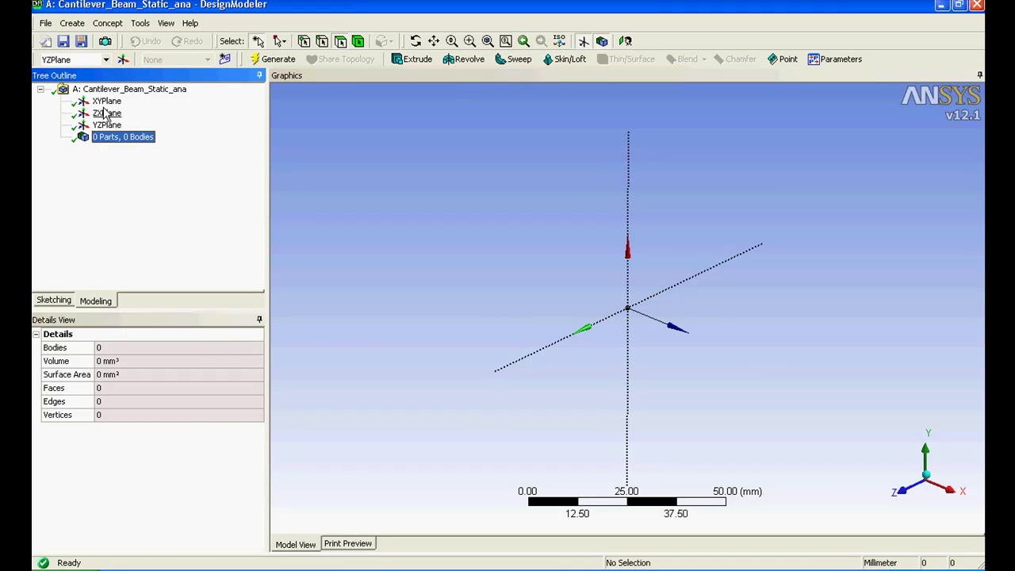
# Step: Select the XYPlane and turn the view face-on to it
pyautogui.click(107, 101)
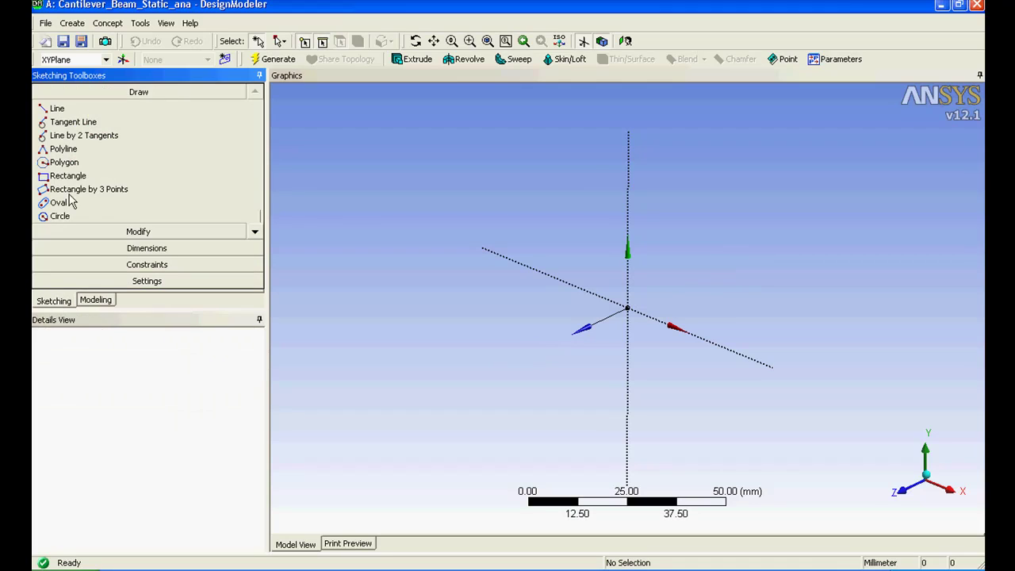
pyautogui.click(69, 177)
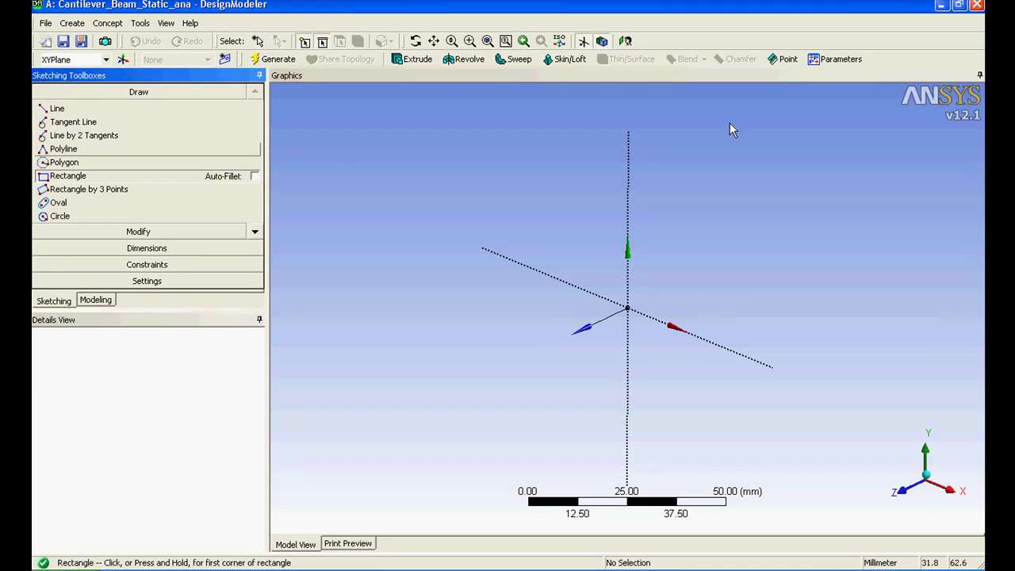
pyautogui.click(624, 43)
pyautogui.moveTo(945, 351); pyautogui.dragTo(873, 402, button='middle')
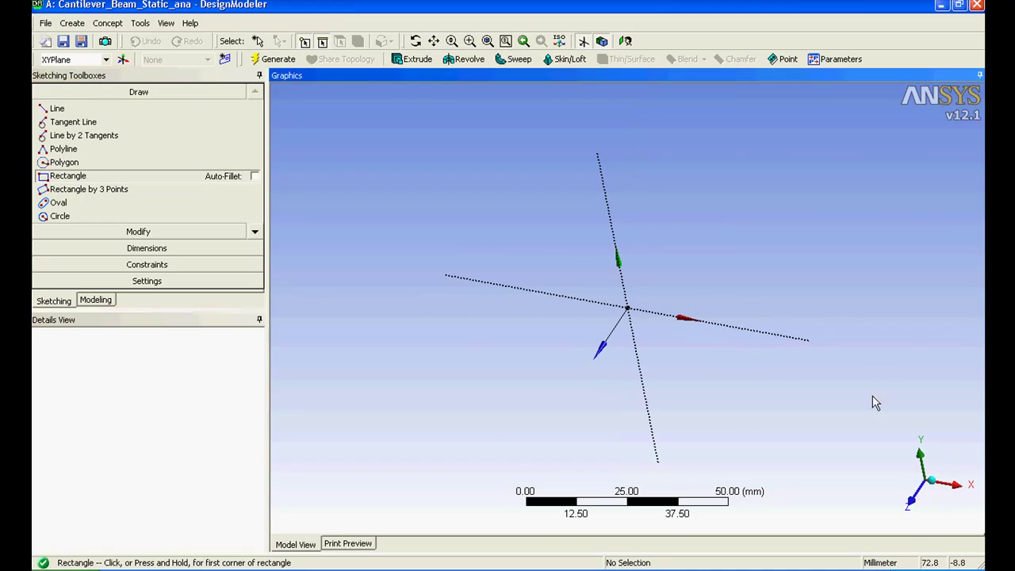
pyautogui.click(916, 502)
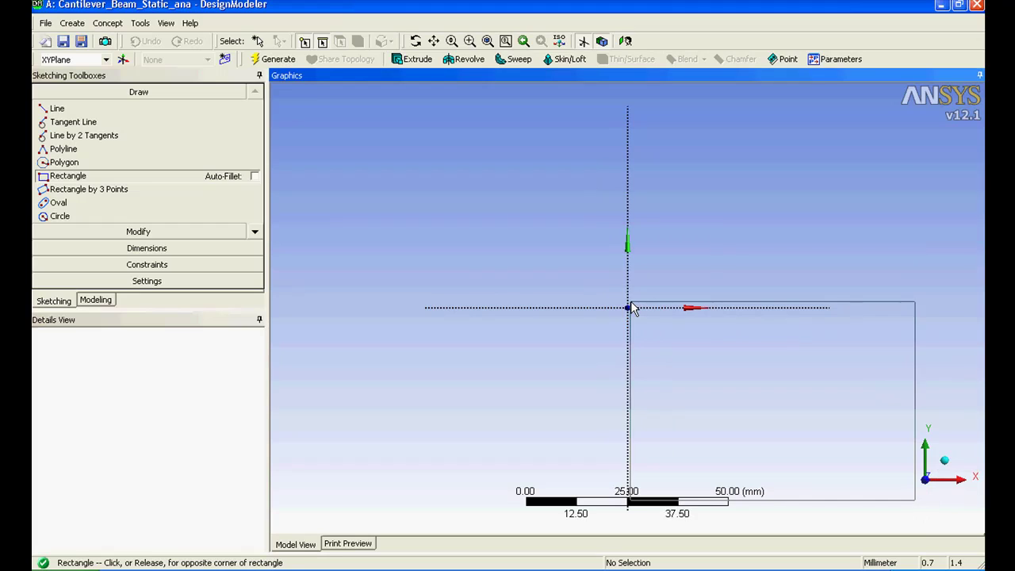
# Step: Cancel the stray rectangle and start a new one with its first corner at the origin
pyautogui.press('Escape')
pyautogui.click(64, 176)
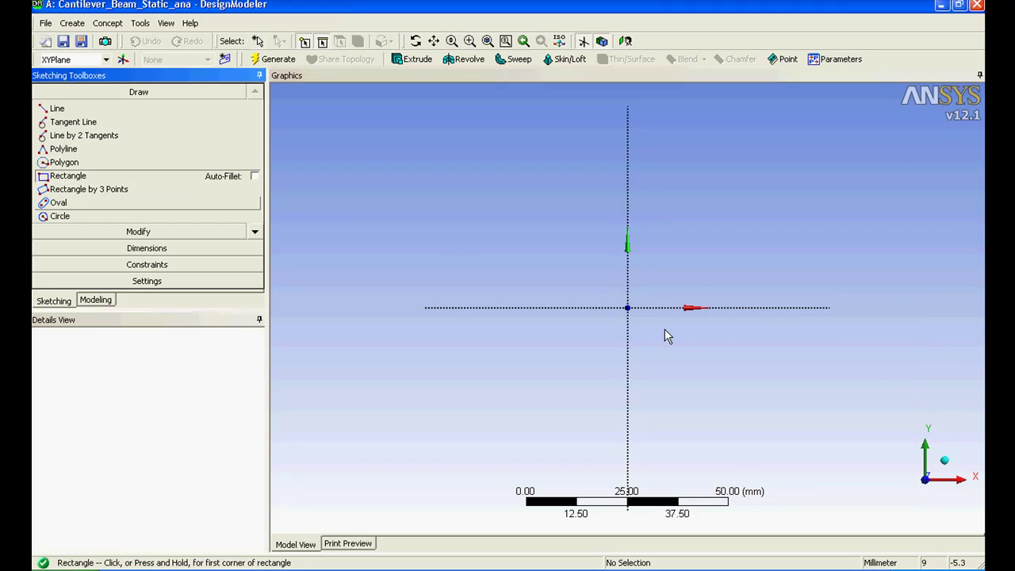
pyautogui.click(628, 309)
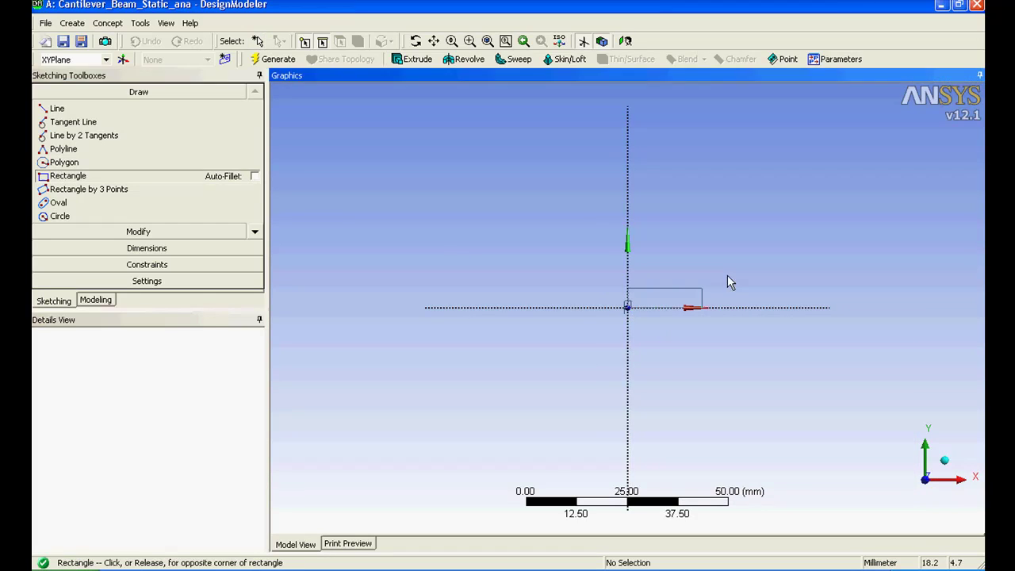
# Step: Finish the rectangle and add Semi-Automatic dimensions L1 (vertical, 12.549 mm) and L2 (horizontal, 70.866 mm)
pyautogui.click(916, 259)
pyautogui.click(87, 248)
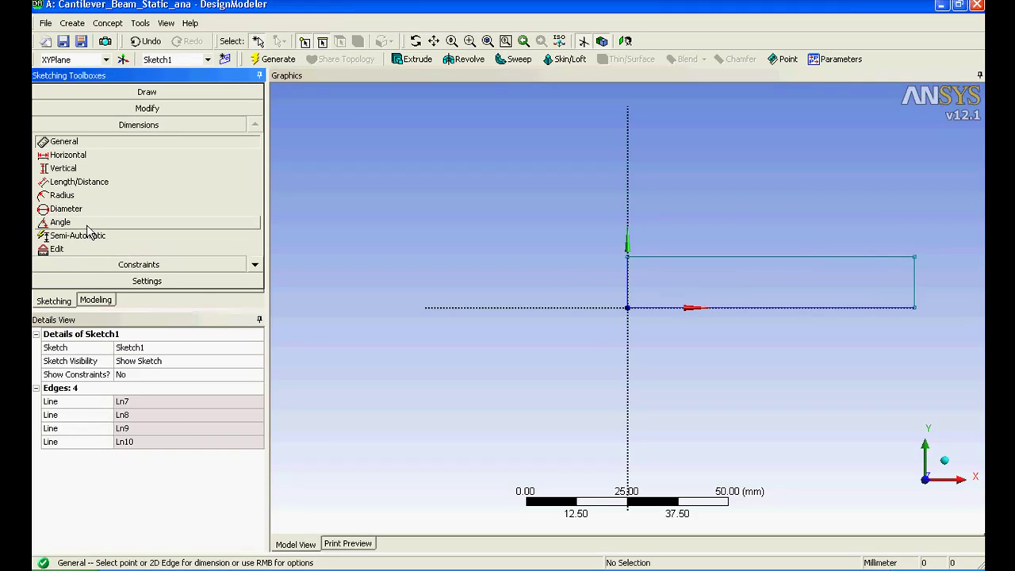
pyautogui.click(88, 241)
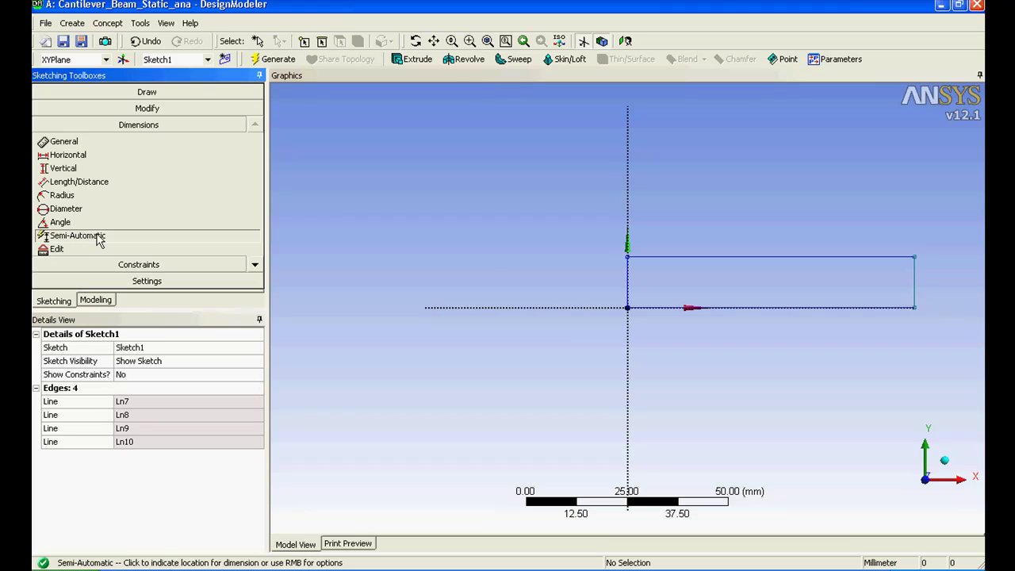
pyautogui.click(486, 266)
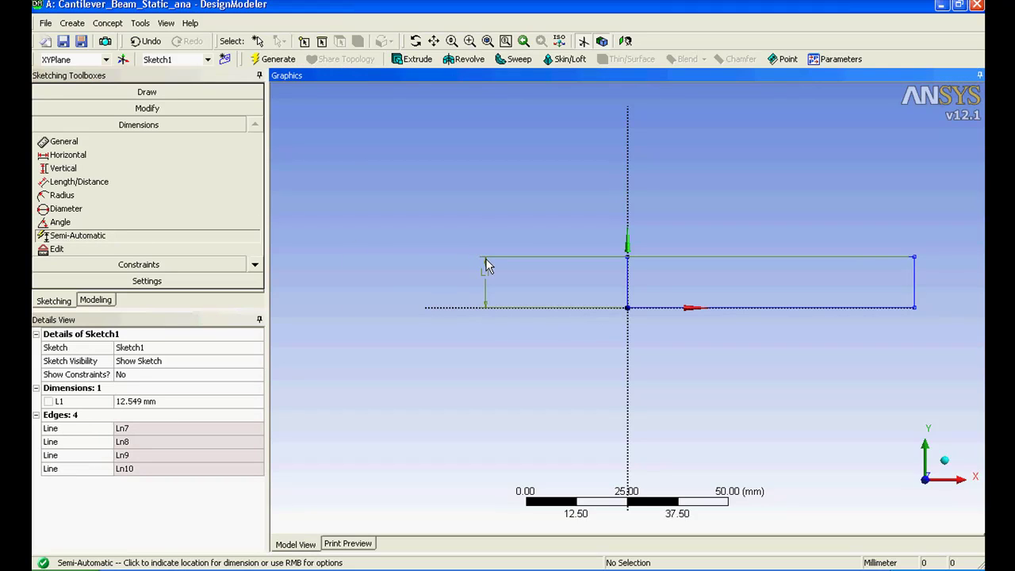
pyautogui.click(705, 208)
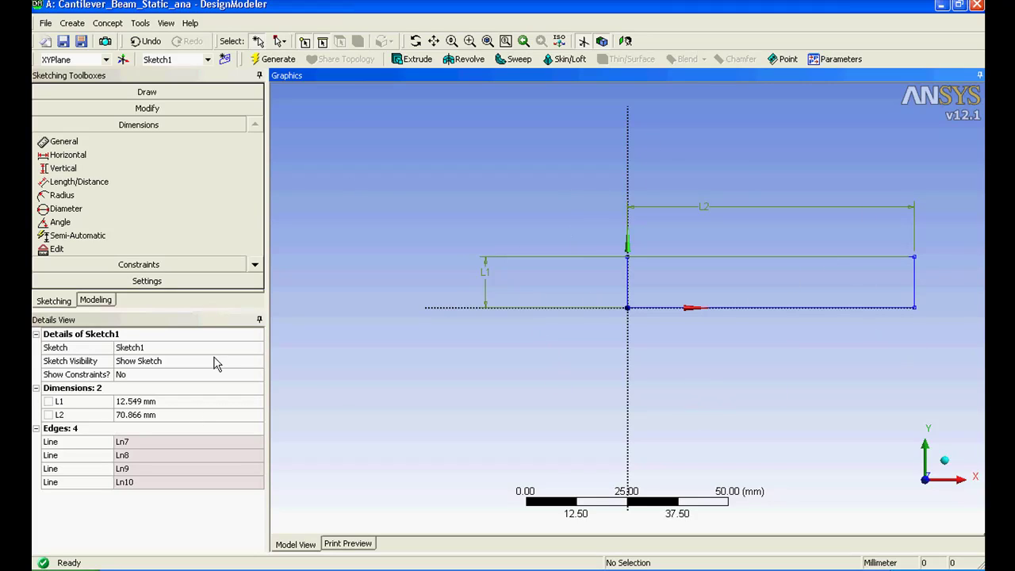
# Step: Switch to the Modeling tree and select Sketch1 under XYPlane to show its dimensions
pyautogui.click(708, 209)
pyautogui.click(710, 209)
pyautogui.click(102, 302)
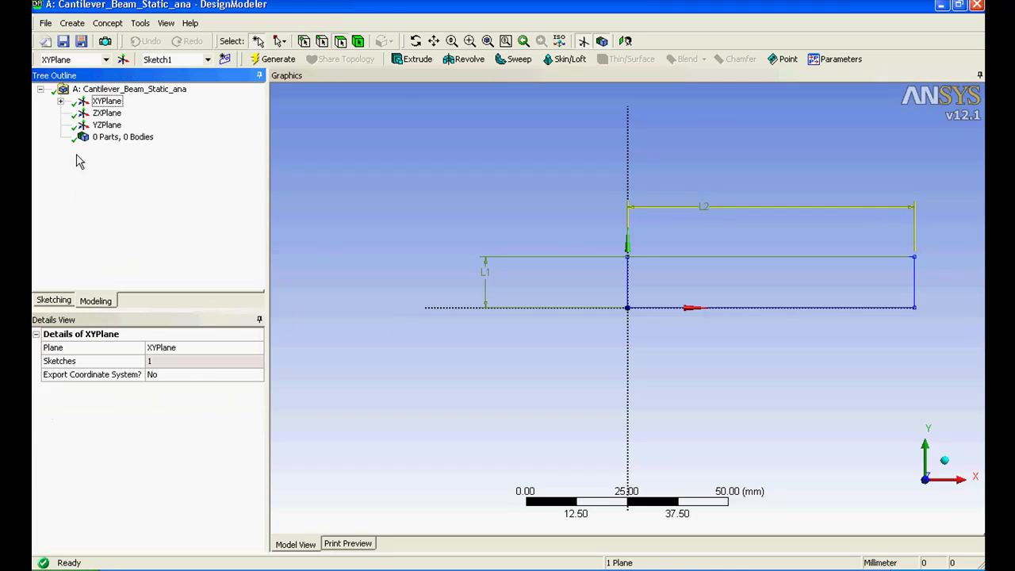
pyautogui.click(60, 102)
pyautogui.click(115, 114)
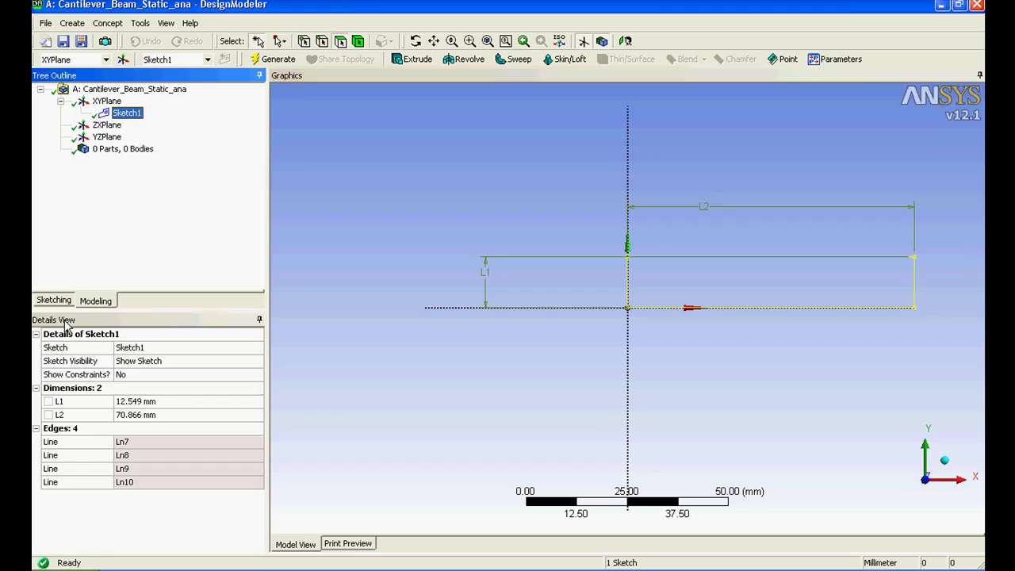
pyautogui.click(65, 326)
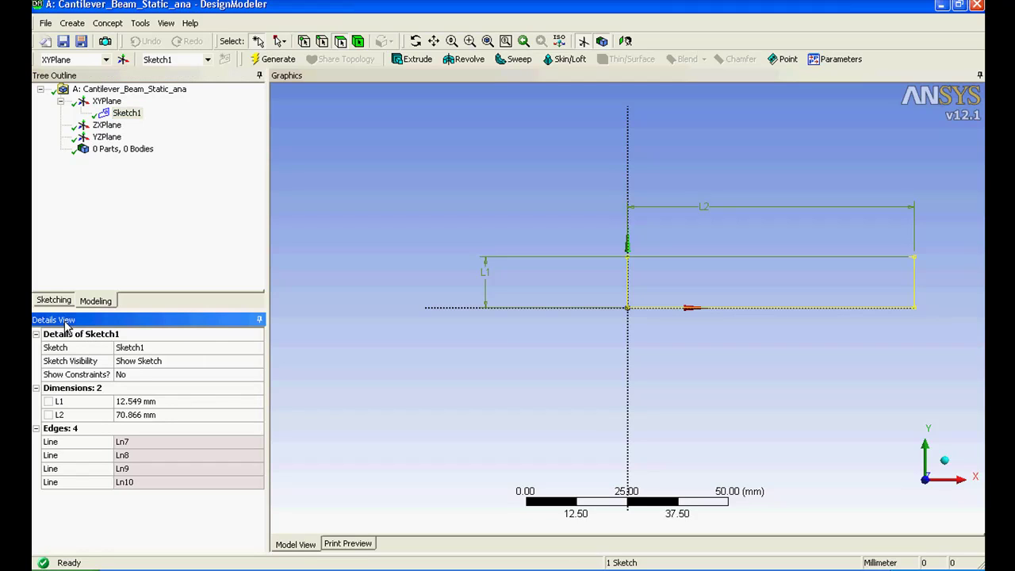
# Step: Set L1 to 10 mm and L2 to 100 mm, making the rectangle 100 × 10 mm
pyautogui.click(127, 402)
pyautogui.click(161, 416)
pyautogui.click(194, 403)
pyautogui.write('10')
pyautogui.press('Return')
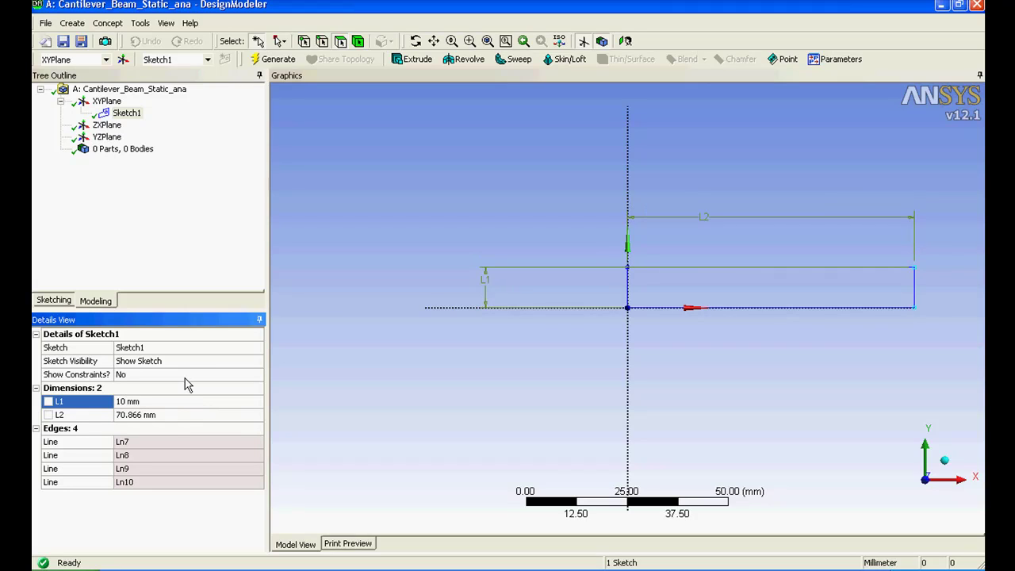
pyautogui.click(177, 418)
pyautogui.write('1')
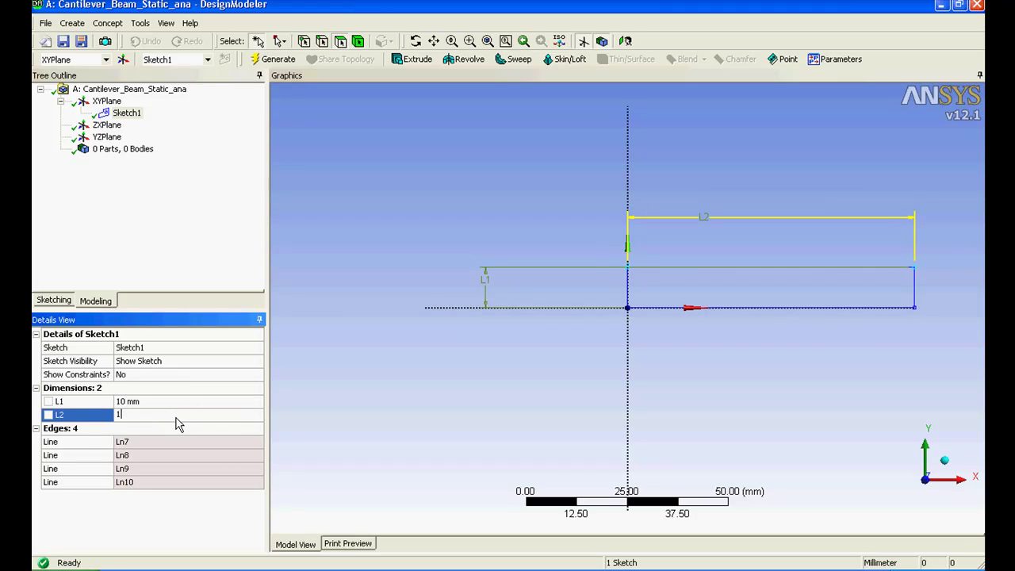
pyautogui.write('00')
pyautogui.press('Return')
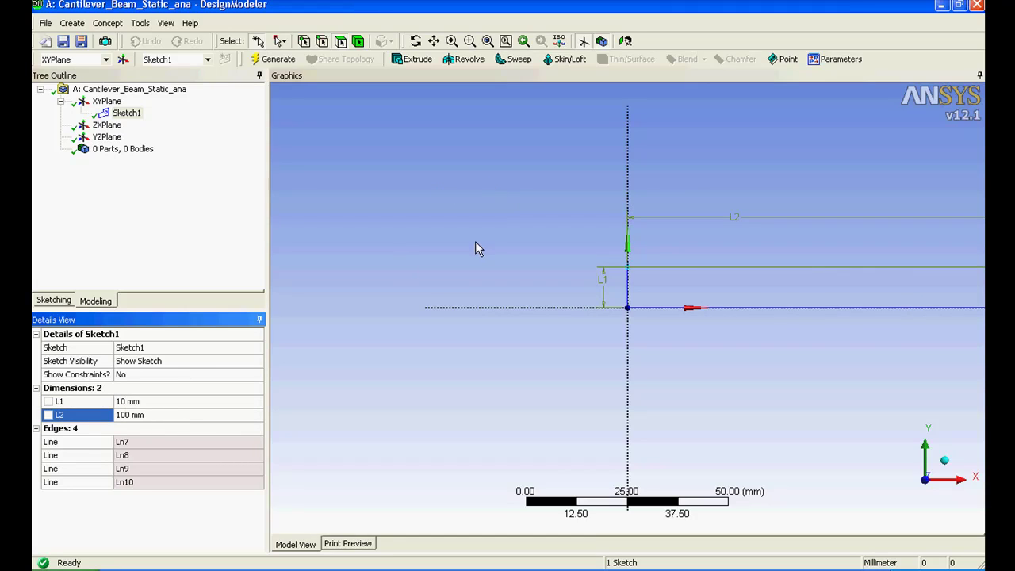
# Step: Insert Extrude1 with base object Sketch1, Add Material operation and the default None (Normal) direction vector
pyautogui.click(418, 60)
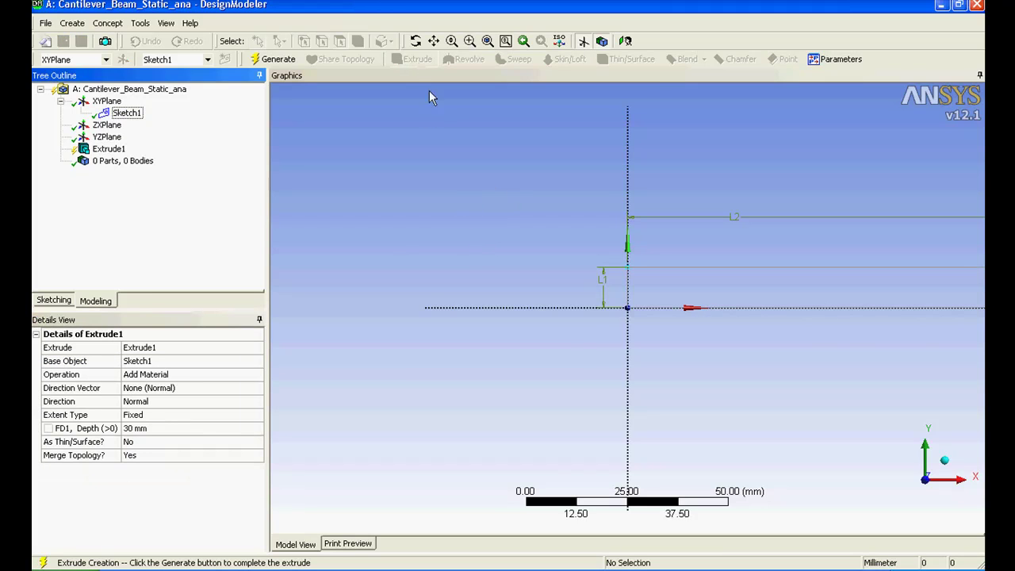
pyautogui.moveTo(494, 207)
pyautogui.mouseDown(button='middle')
pyautogui.moveTo(555, 222)
pyautogui.moveTo(521, 243)
pyautogui.moveTo(698, 361)
pyautogui.mouseUp(button='middle')
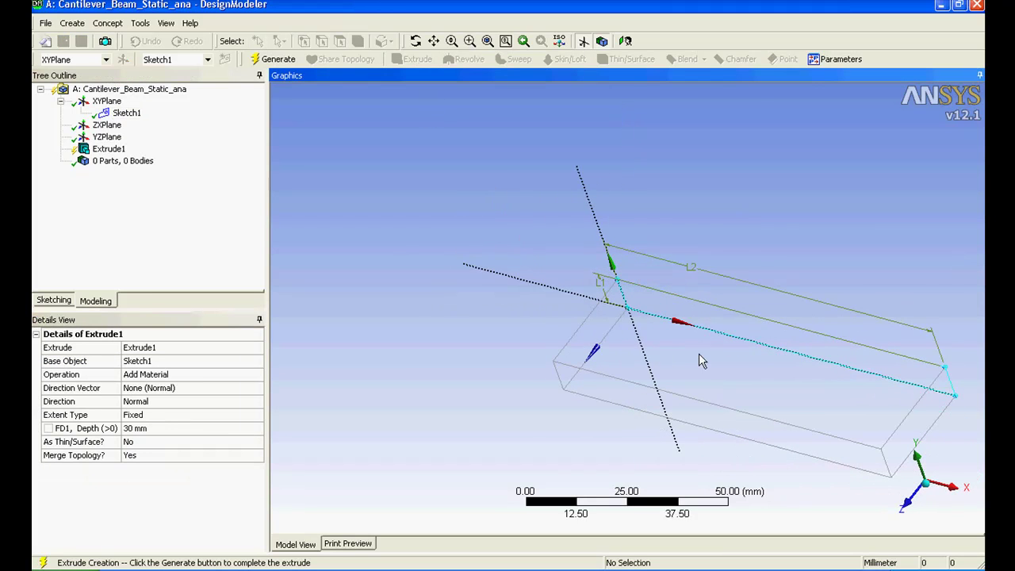
pyautogui.click(221, 358)
pyautogui.click(241, 361)
pyautogui.click(243, 348)
pyautogui.click(200, 374)
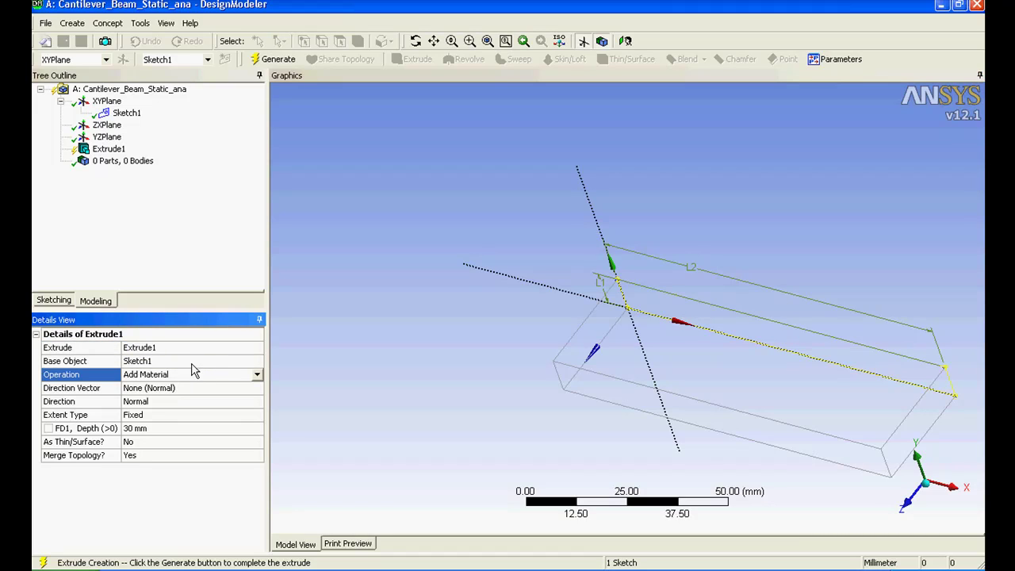
pyautogui.click(195, 363)
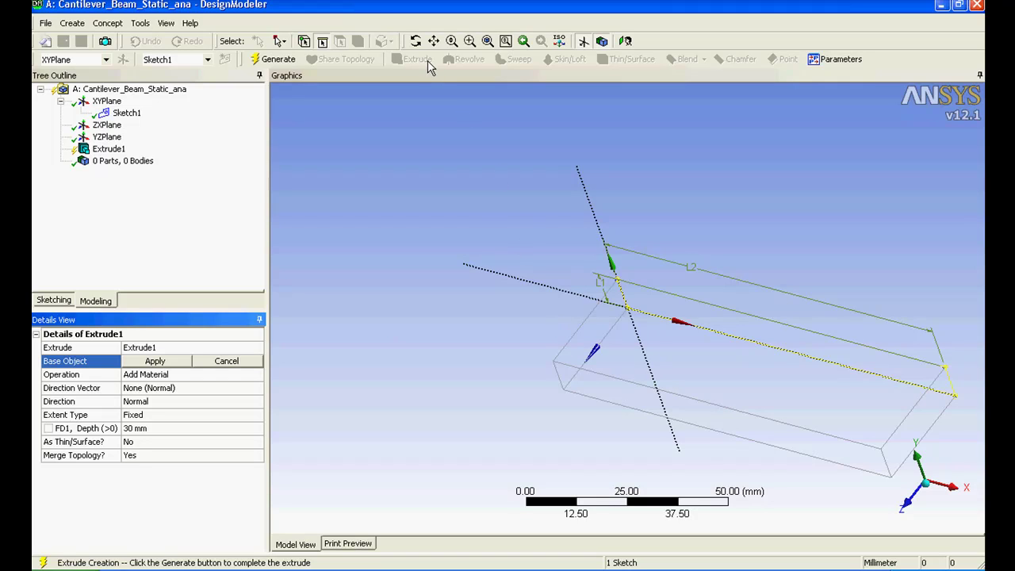
pyautogui.click(224, 378)
pyautogui.click(256, 375)
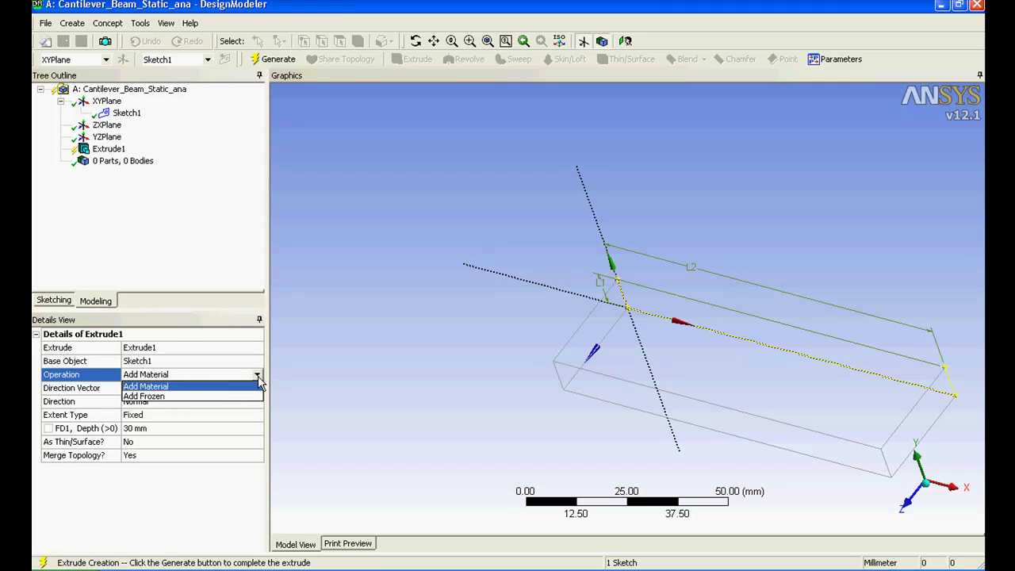
pyautogui.click(256, 387)
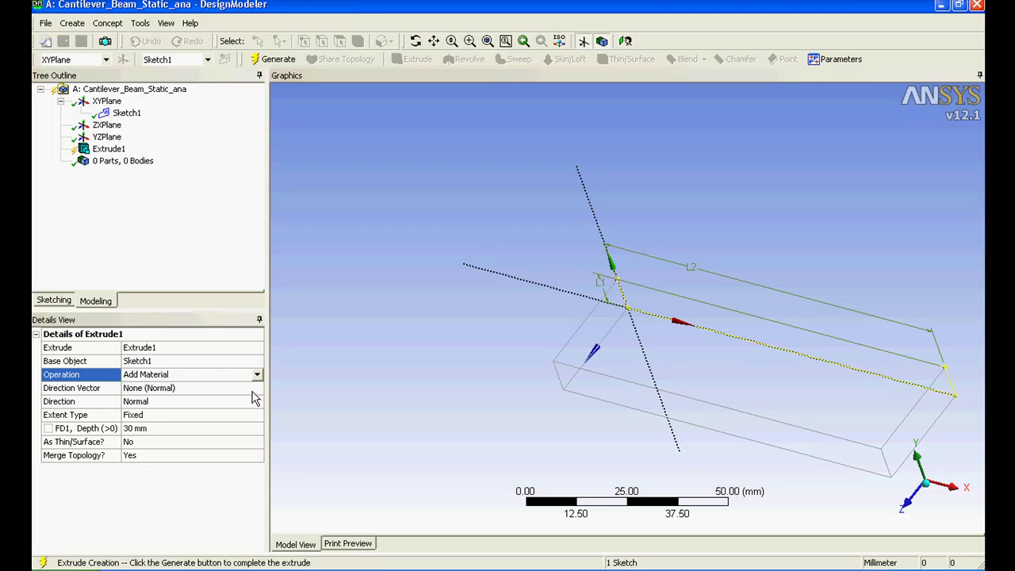
pyautogui.click(252, 390)
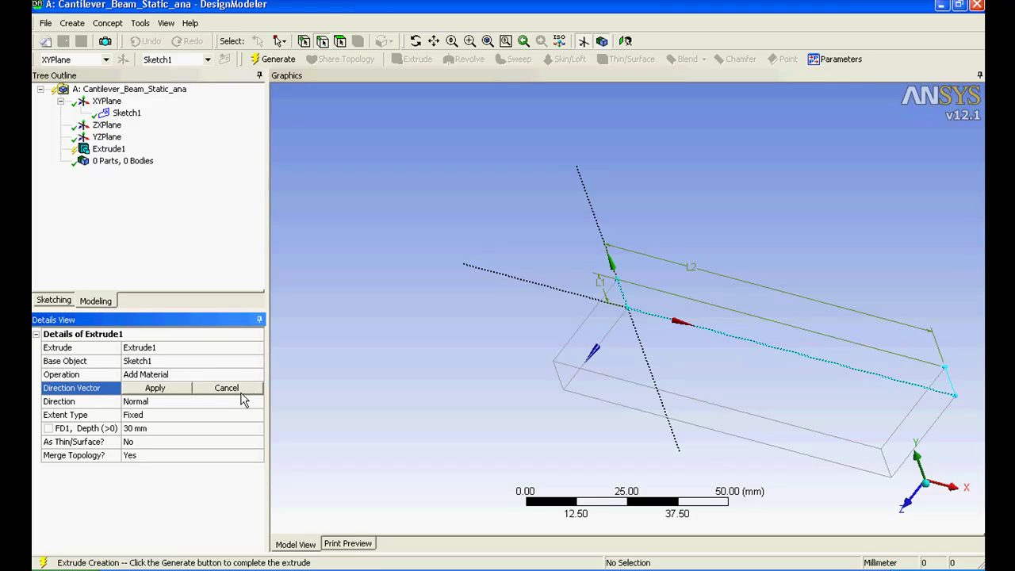
pyautogui.click(177, 388)
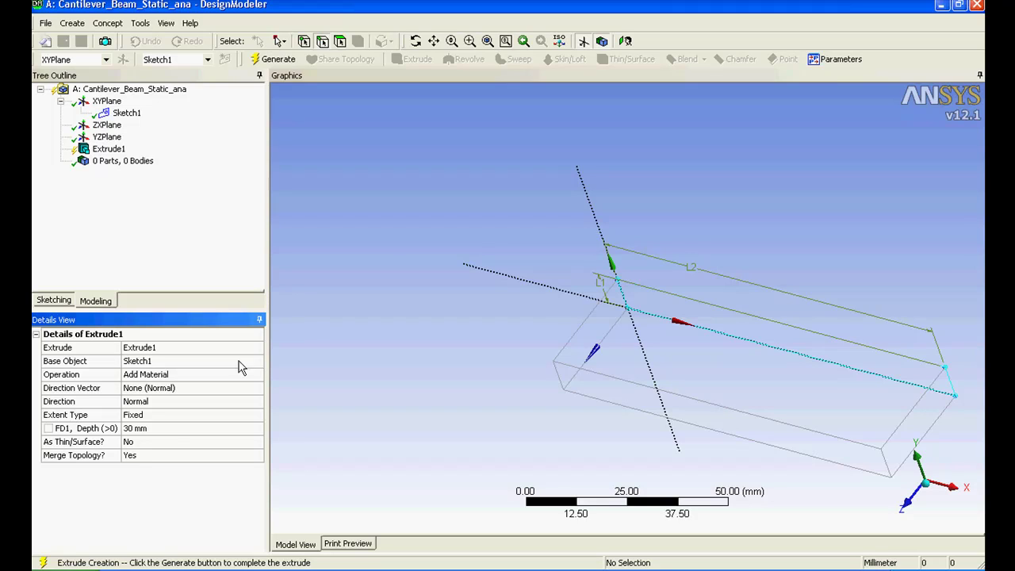
# Step: Set Extrude1's direction to Both - Symmetric
pyautogui.click(177, 403)
pyautogui.click(258, 402)
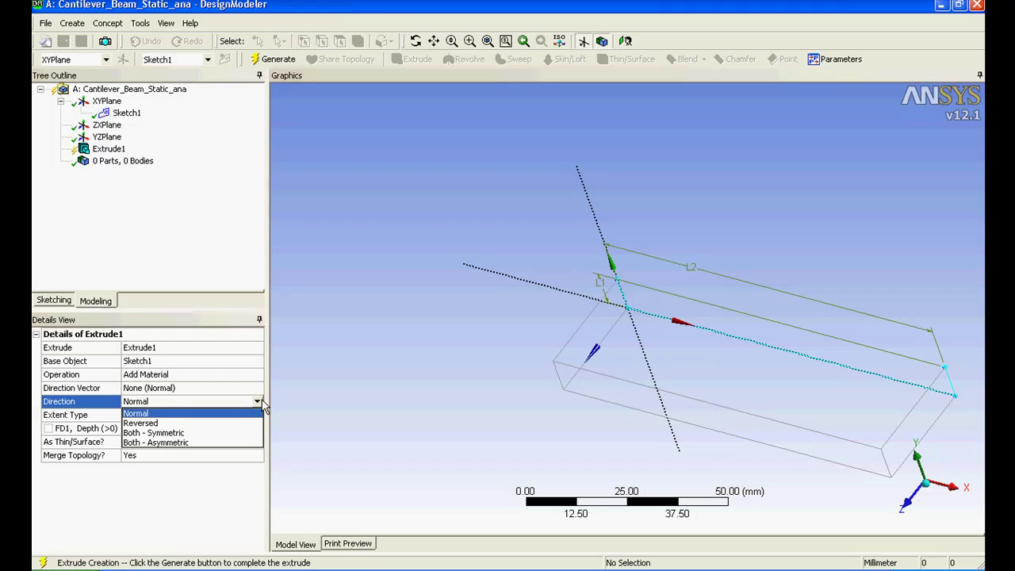
pyautogui.click(257, 422)
pyautogui.click(257, 402)
pyautogui.click(258, 432)
pyautogui.click(258, 402)
pyautogui.click(252, 443)
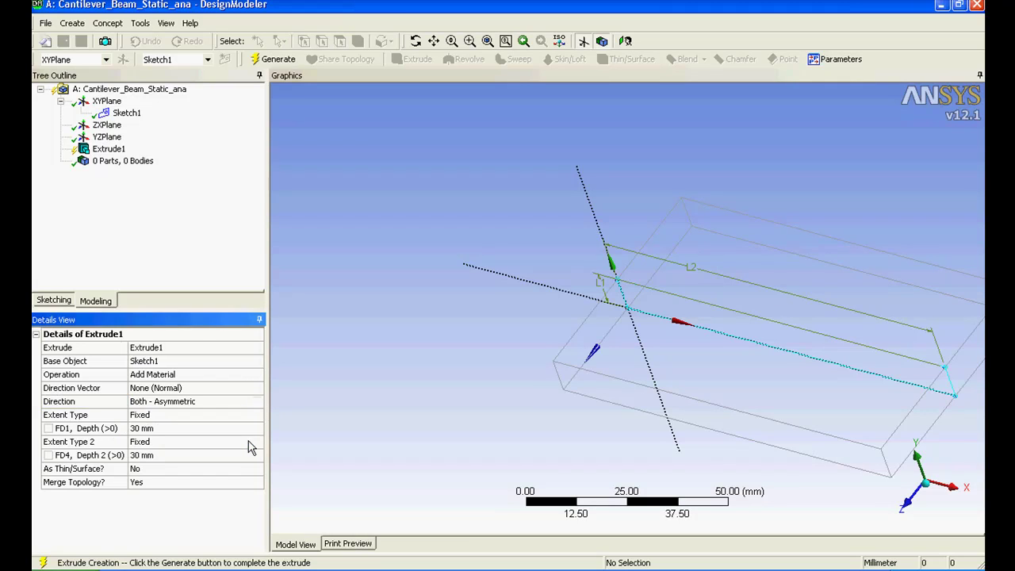
pyautogui.click(222, 405)
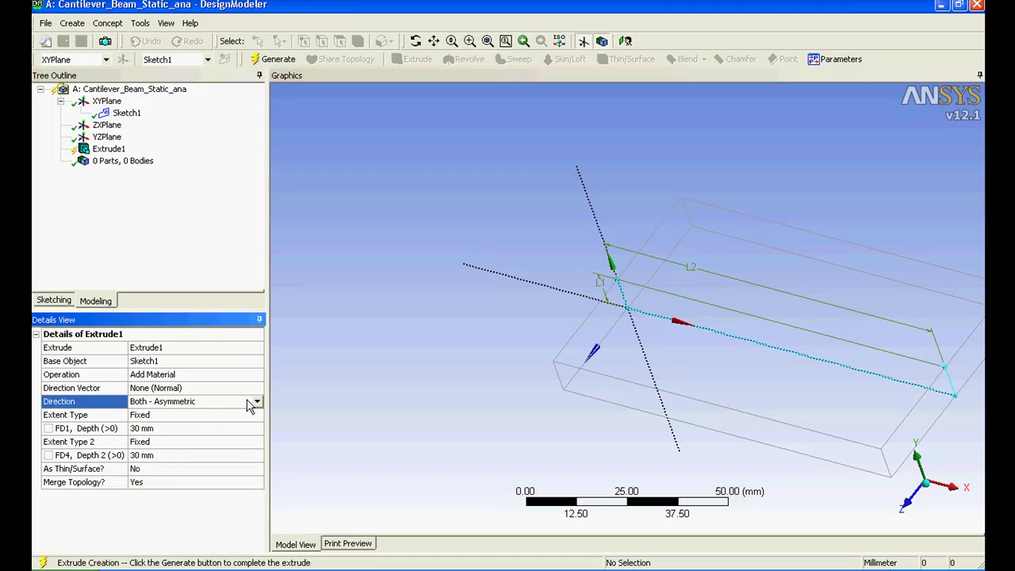
pyautogui.click(257, 402)
pyautogui.click(255, 432)
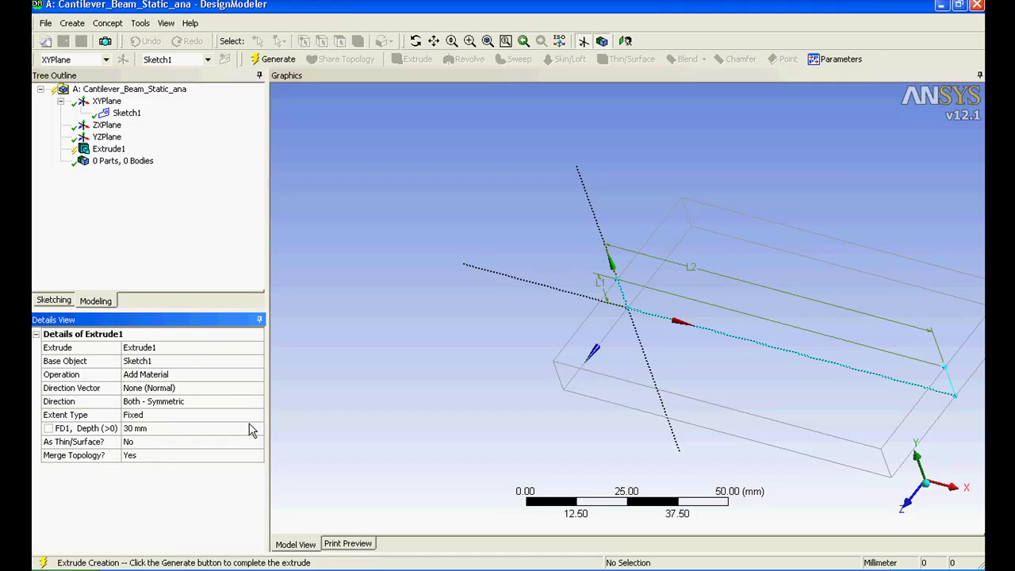
# Step: Set the FD1 extrusion depth to 3 mm and inspect the thin beam preview
pyautogui.click(252, 429)
pyautogui.write('3')
pyautogui.press('Return')
pyautogui.moveTo(600, 298); pyautogui.dragTo(589, 341, button='middle')
pyautogui.moveTo(650, 335); pyautogui.dragTo(593, 288, button='middle')
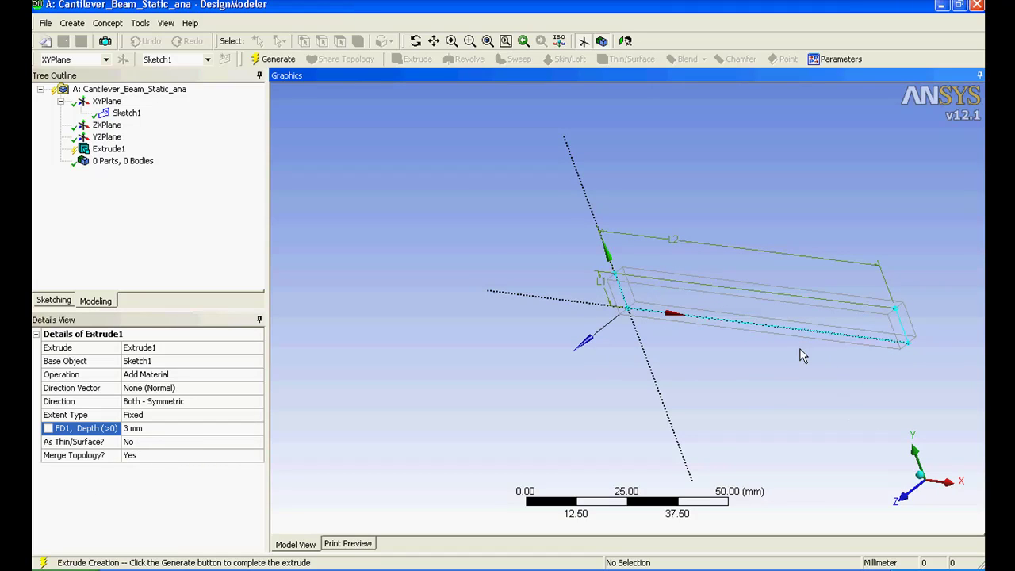
pyautogui.moveTo(801, 351); pyautogui.dragTo(678, 291, button='middle')
# Step: Generate the extrusion into a one-body solid beam, hide the plane display, and close DesignModeler
pyautogui.click(273, 59)
pyautogui.moveTo(606, 284); pyautogui.dragTo(310, 186, button='middle')
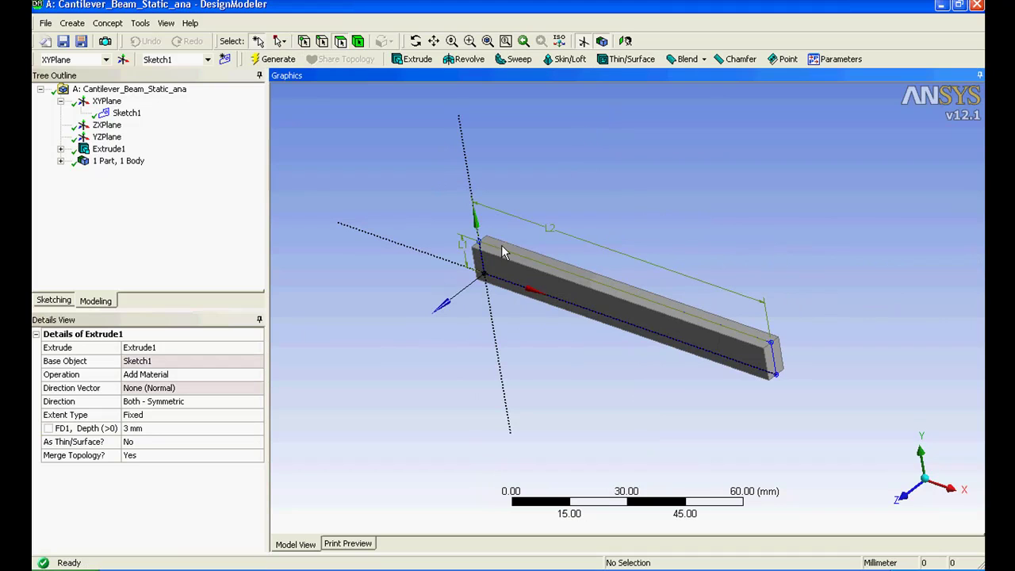
pyautogui.click(581, 44)
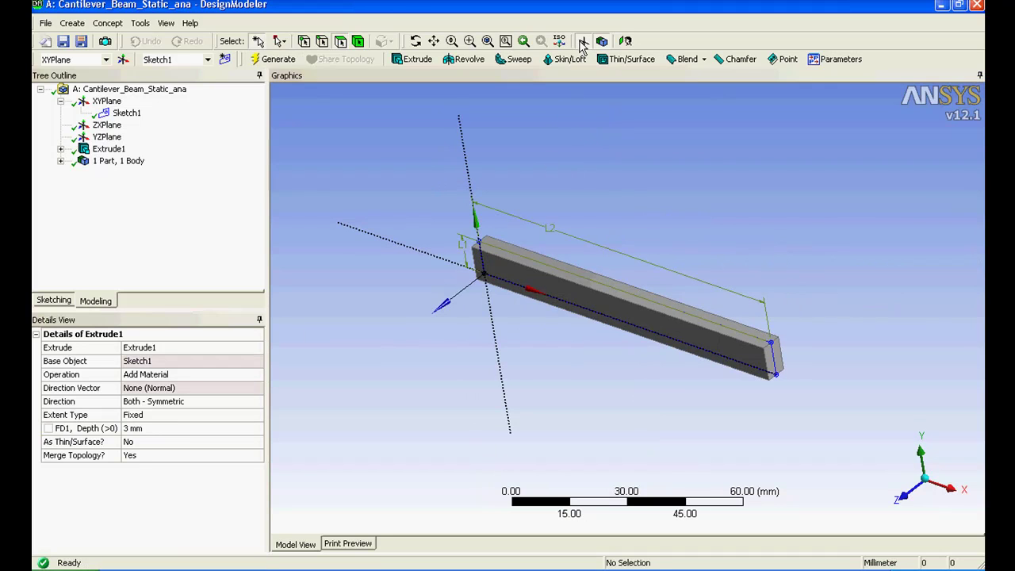
pyautogui.moveTo(571, 167); pyautogui.dragTo(594, 156, button='middle')
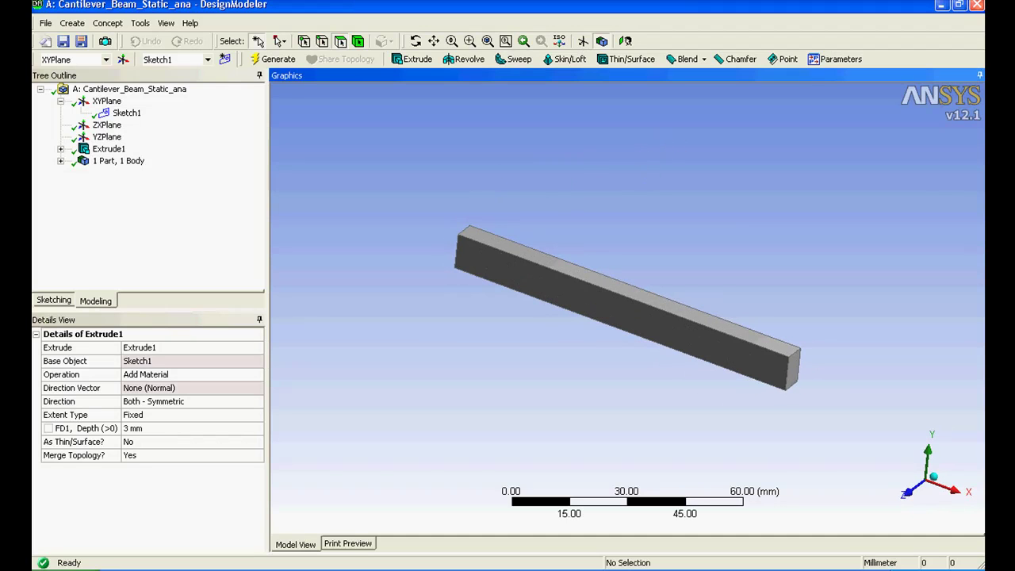
pyautogui.click(977, 5)
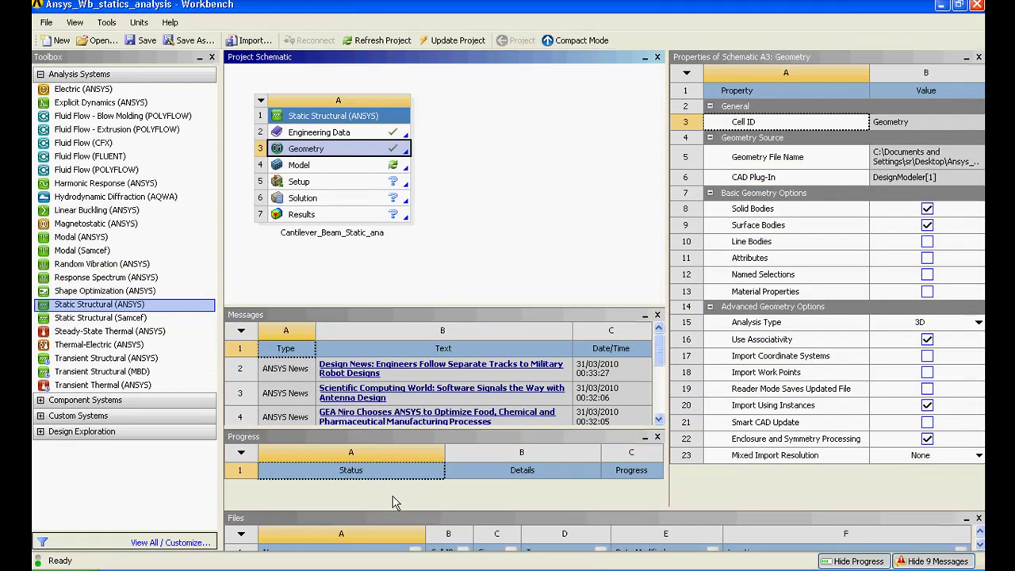
# Step: Enlarge the Files list and inspect the SYS.agdb file, Geometry cell and Static Structural properties
pyautogui.moveTo(391, 508); pyautogui.dragTo(400, 368)
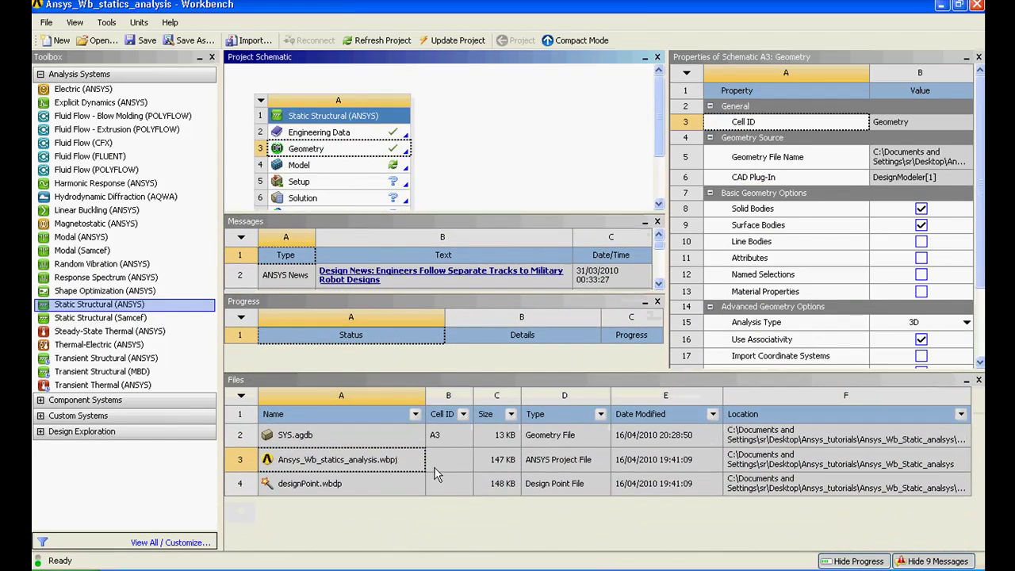
pyautogui.click(305, 443)
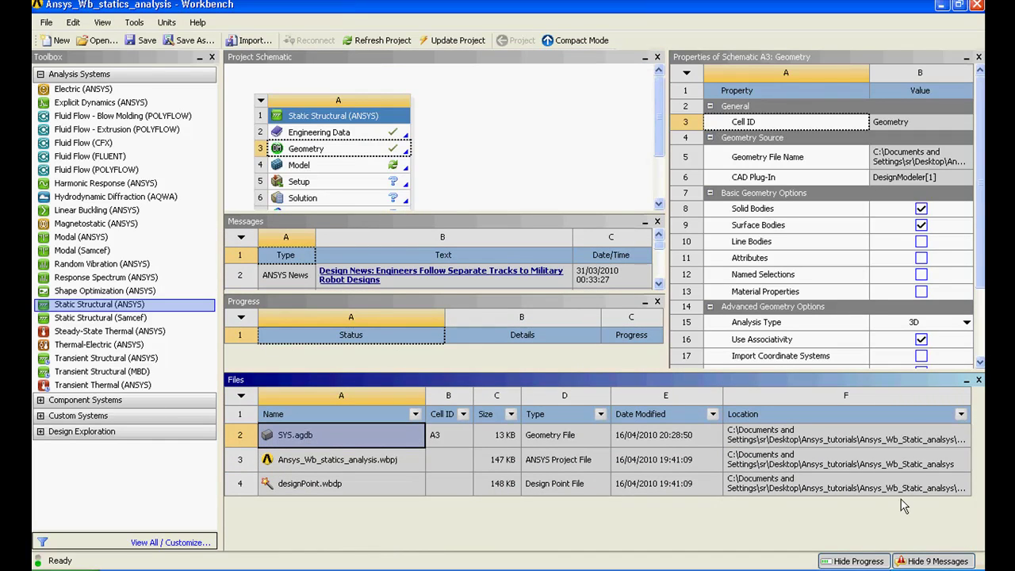
pyautogui.click(331, 156)
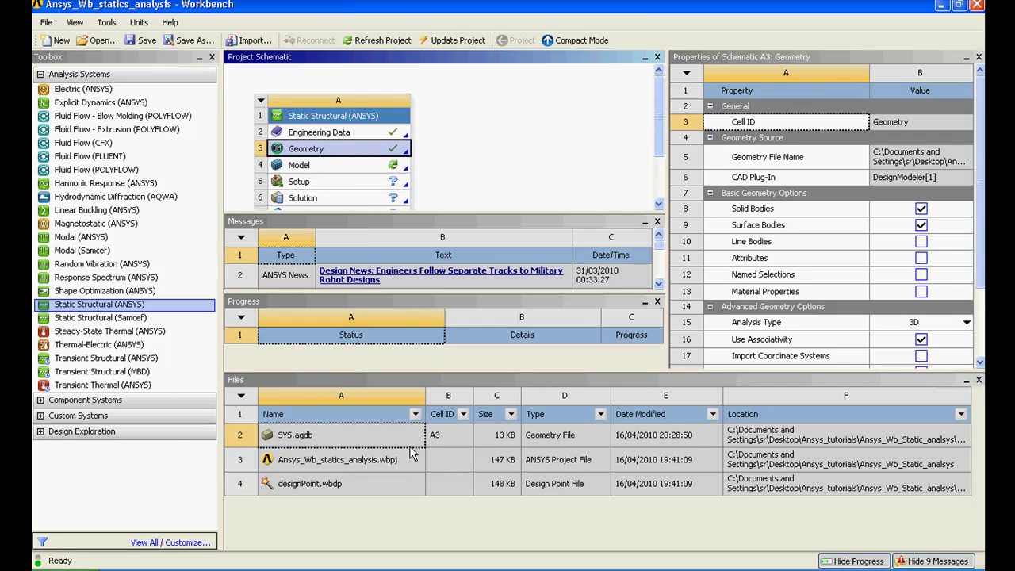
pyautogui.click(330, 119)
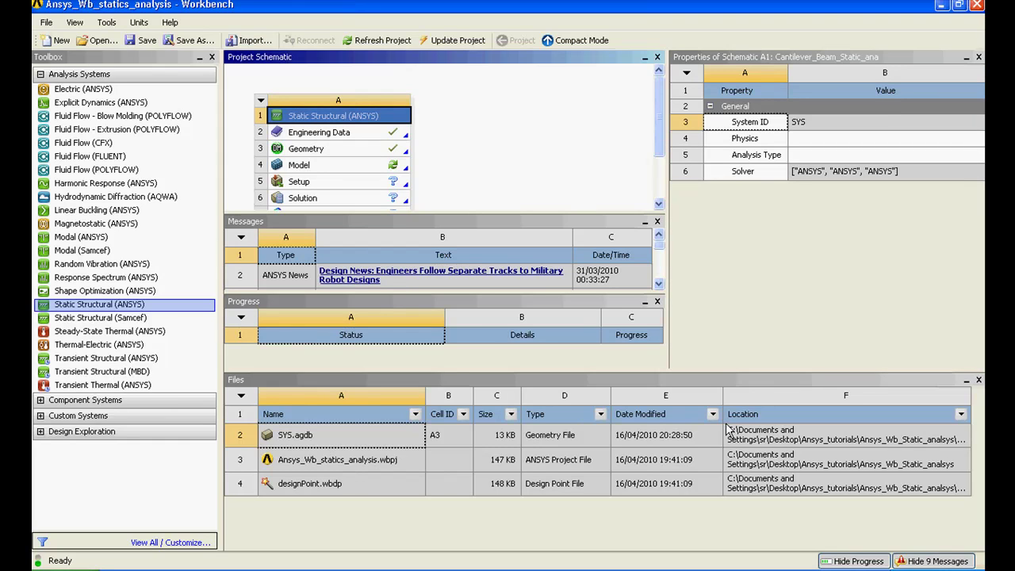
# Step: Collapse and then restore the Date Modified column in the Files list
pyautogui.moveTo(722, 423); pyautogui.dragTo(615, 423)
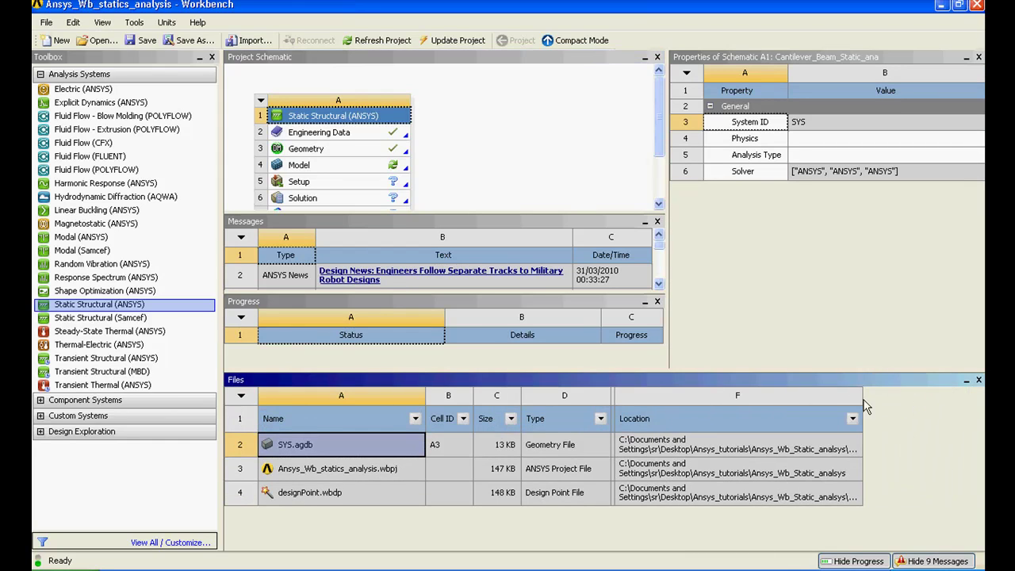
pyautogui.moveTo(862, 405); pyautogui.dragTo(984, 404)
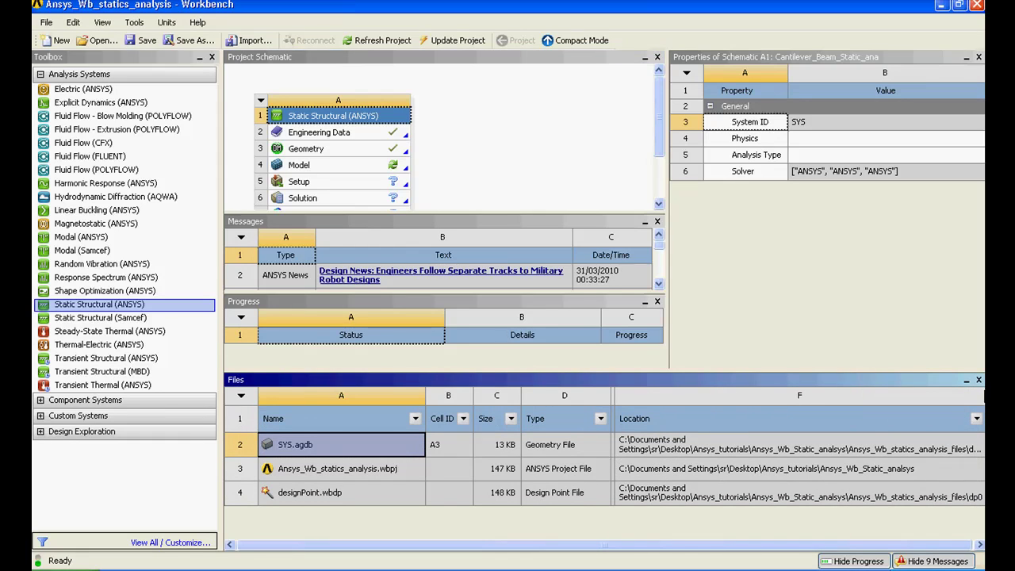
pyautogui.doubleClick(619, 406)
pyautogui.click(486, 151)
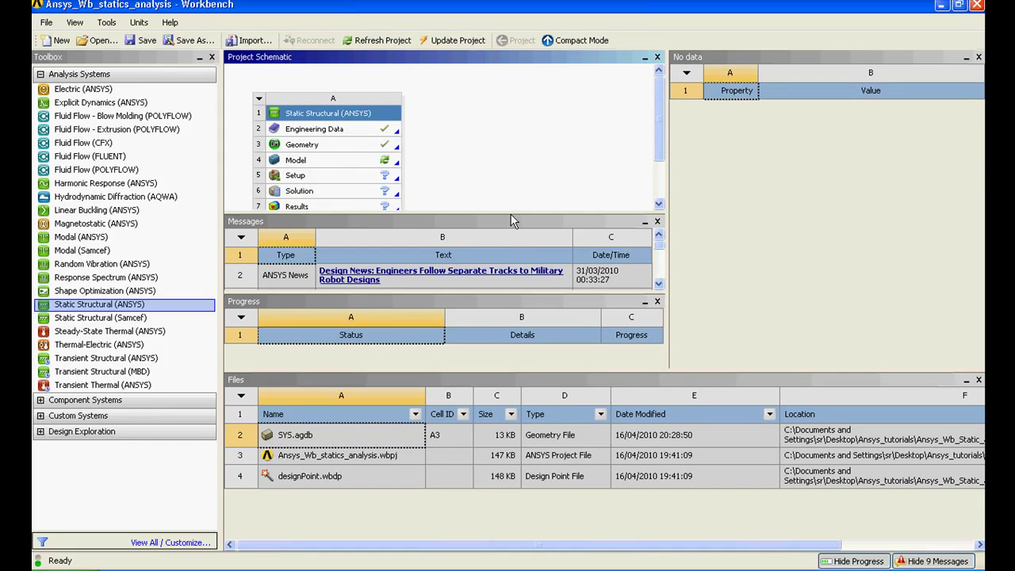
# Step: Hide the Messages and Progress panels and launch Mechanical from the Model cell
pyautogui.moveTo(511, 220); pyautogui.dragTo(664, 265)
pyautogui.click(657, 301)
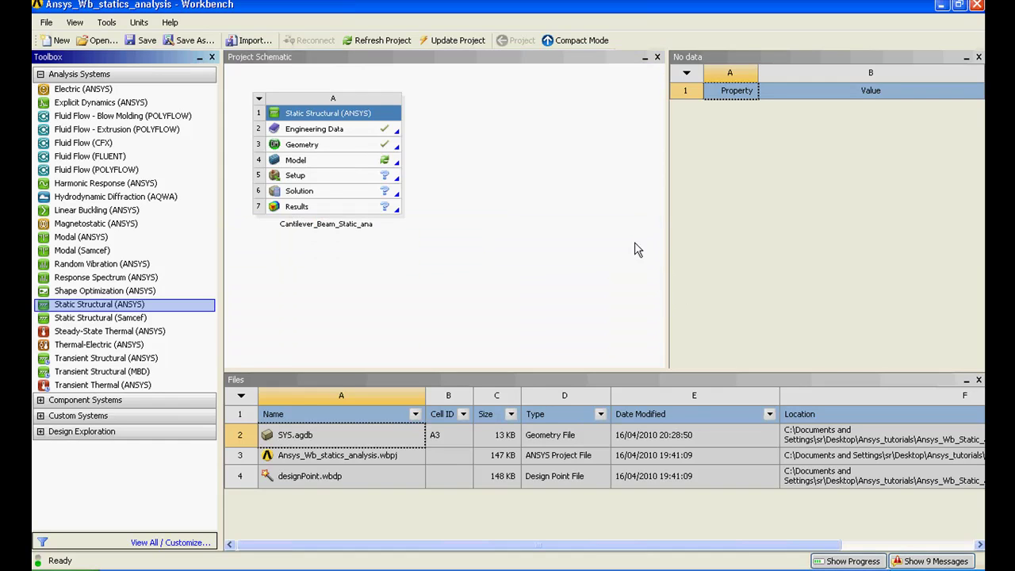
pyautogui.doubleClick(375, 164)
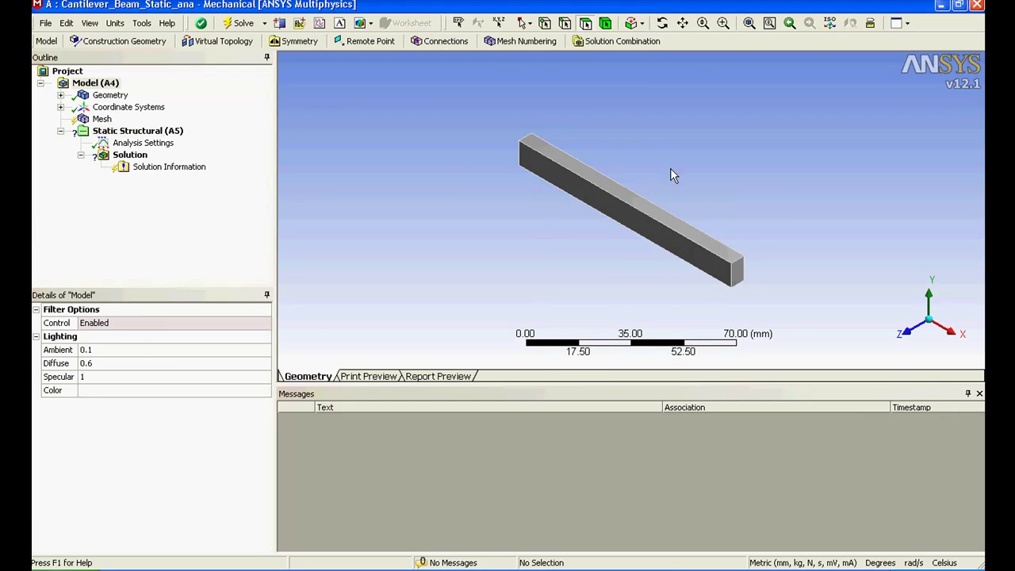
# Step: Orbit the loaded beam to inspect it from two different sides
pyautogui.moveTo(595, 181); pyautogui.dragTo(658, 198, button='middle')
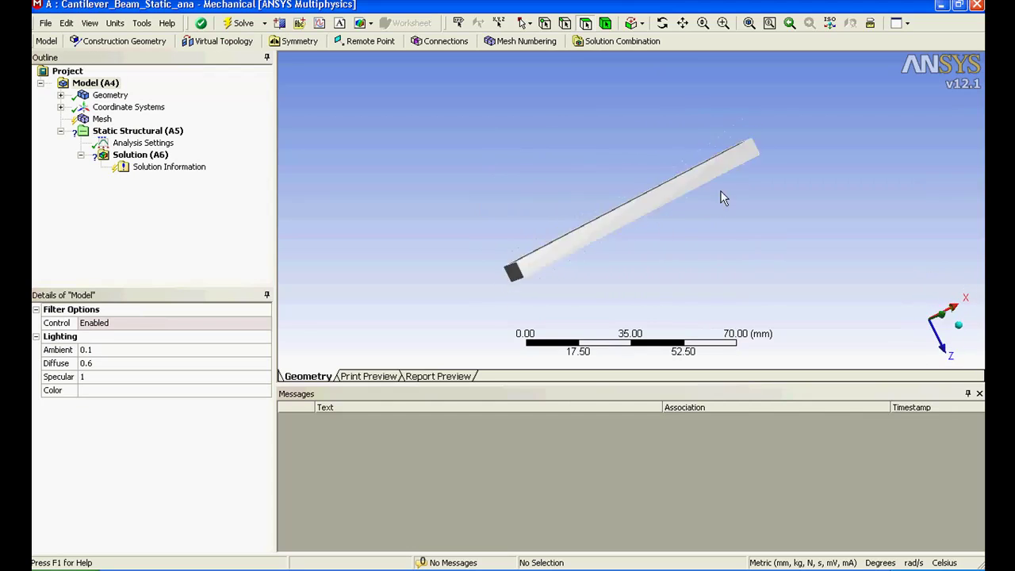
pyautogui.moveTo(734, 184); pyautogui.dragTo(656, 203, button='middle')
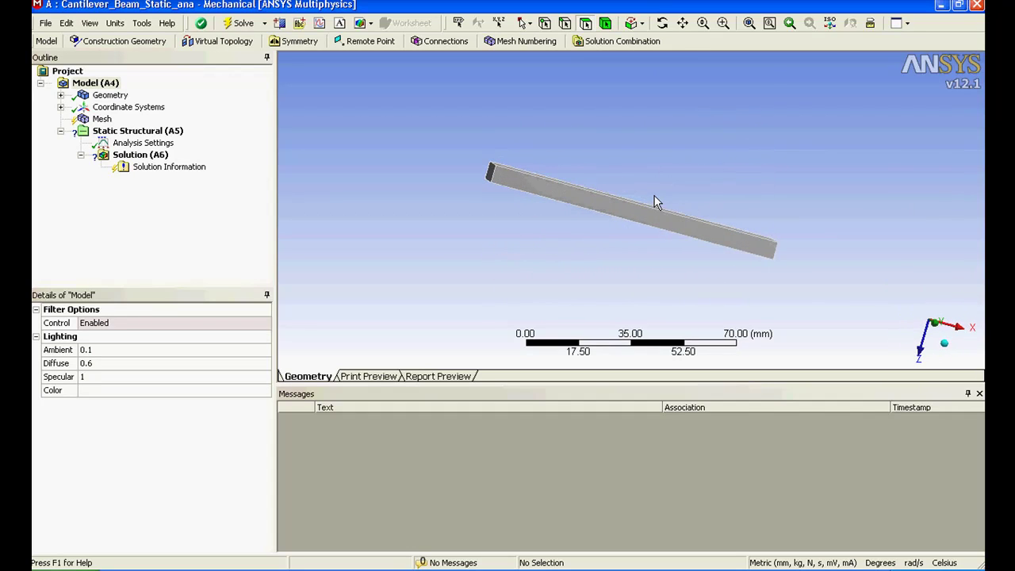
# Step: Generate the beam's mesh and redock the mesh Details panel below the Outline tree
pyautogui.click(97, 120)
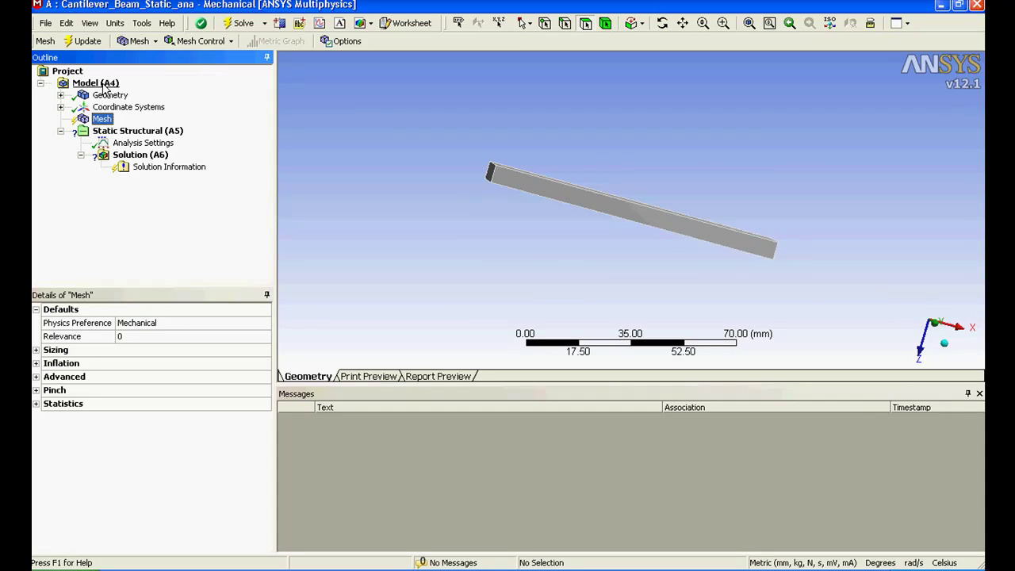
pyautogui.click(88, 40)
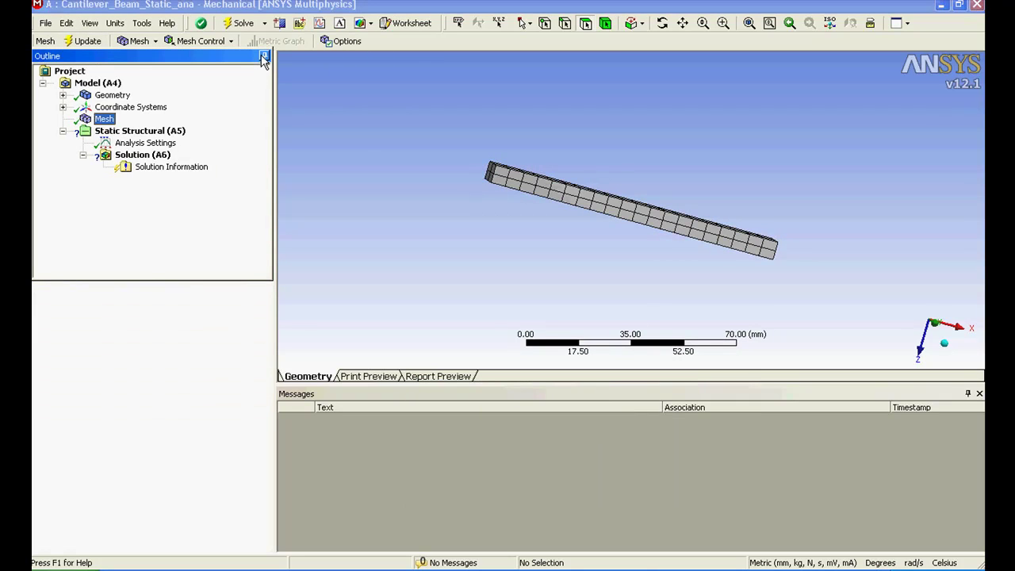
pyautogui.moveTo(250, 66)
pyautogui.mouseDown()
pyautogui.moveTo(237, 113)
pyautogui.moveTo(238, 69)
pyautogui.mouseUp()
pyautogui.click(105, 544)
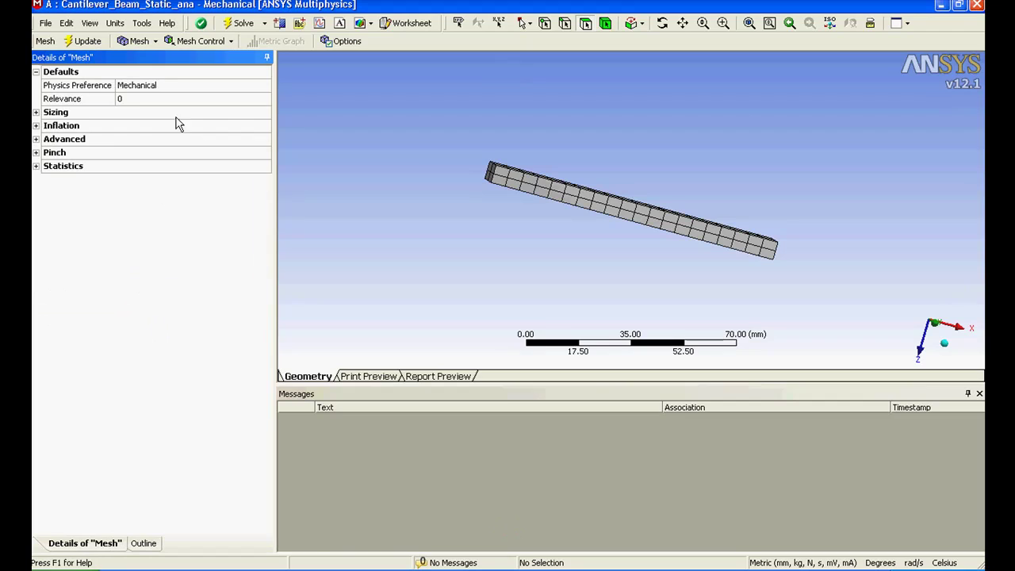
pyautogui.doubleClick(177, 56)
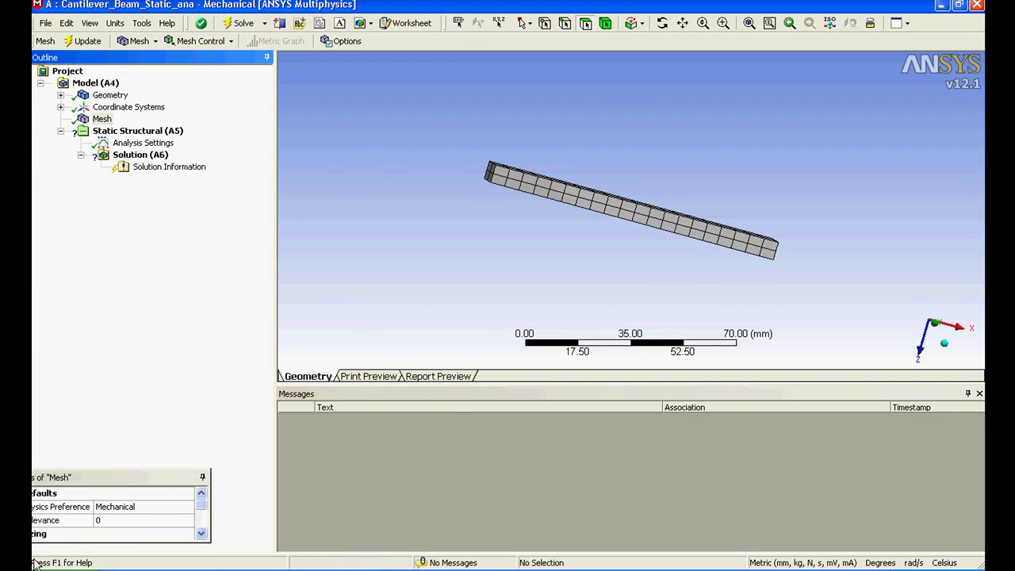
pyautogui.moveTo(111, 475); pyautogui.dragTo(158, 468)
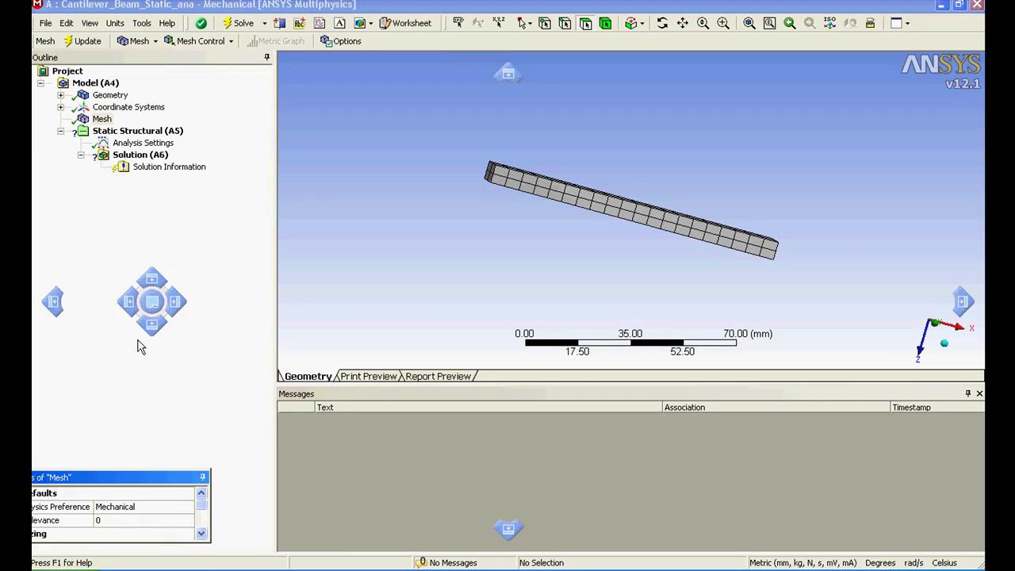
pyautogui.moveTo(139, 346); pyautogui.dragTo(154, 332)
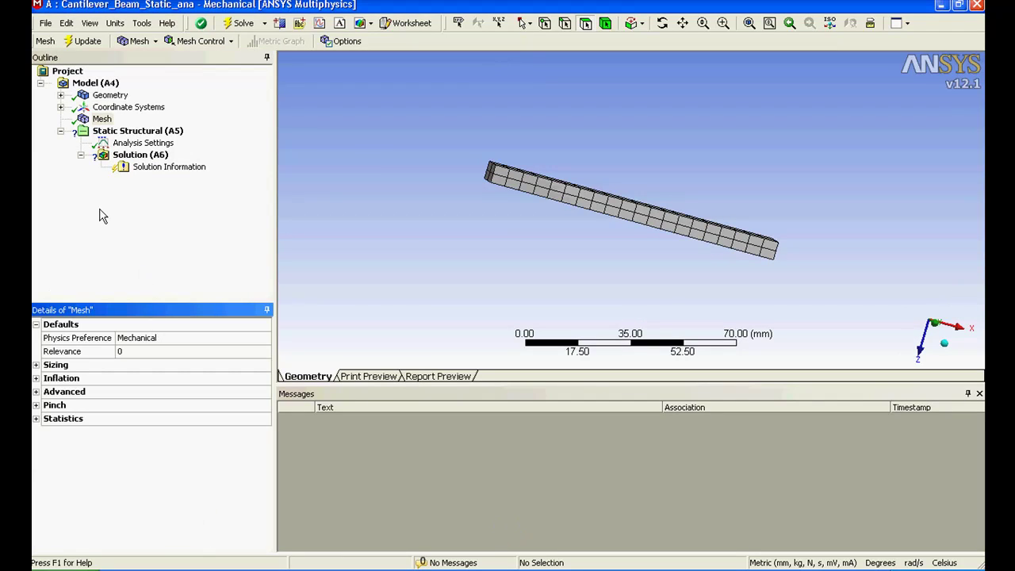
# Step: Expand the Geometry branch and select the Solid body, showing its Structural Steel material
pyautogui.moveTo(641, 243)
pyautogui.mouseDown(button='middle')
pyautogui.moveTo(543, 237)
pyautogui.moveTo(671, 283)
pyautogui.moveTo(645, 234)
pyautogui.mouseUp(button='middle')
pyautogui.scroll(3, 645, 234)
pyautogui.scroll(-4, 487, 238)
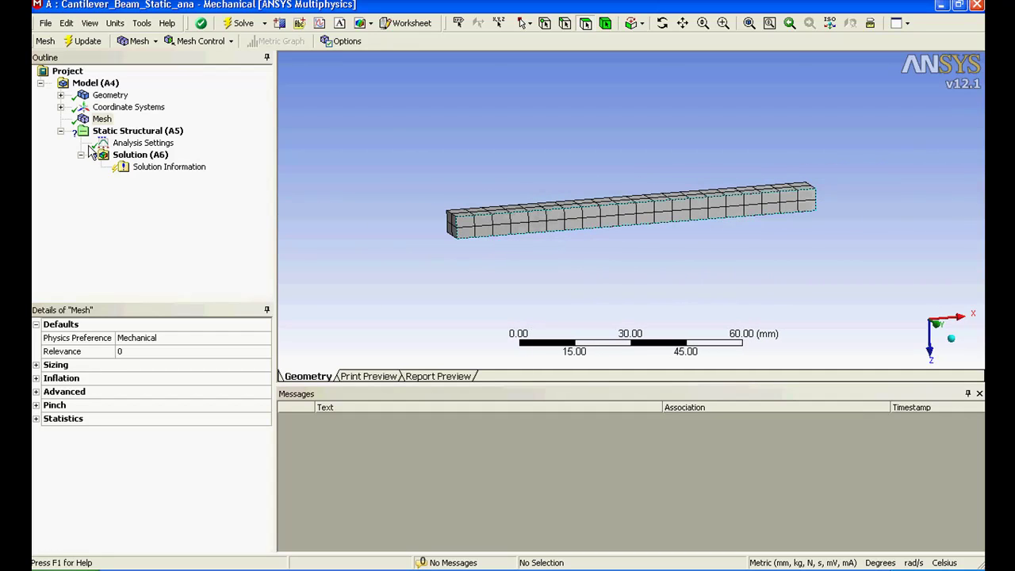
pyautogui.click(60, 95)
pyautogui.click(121, 106)
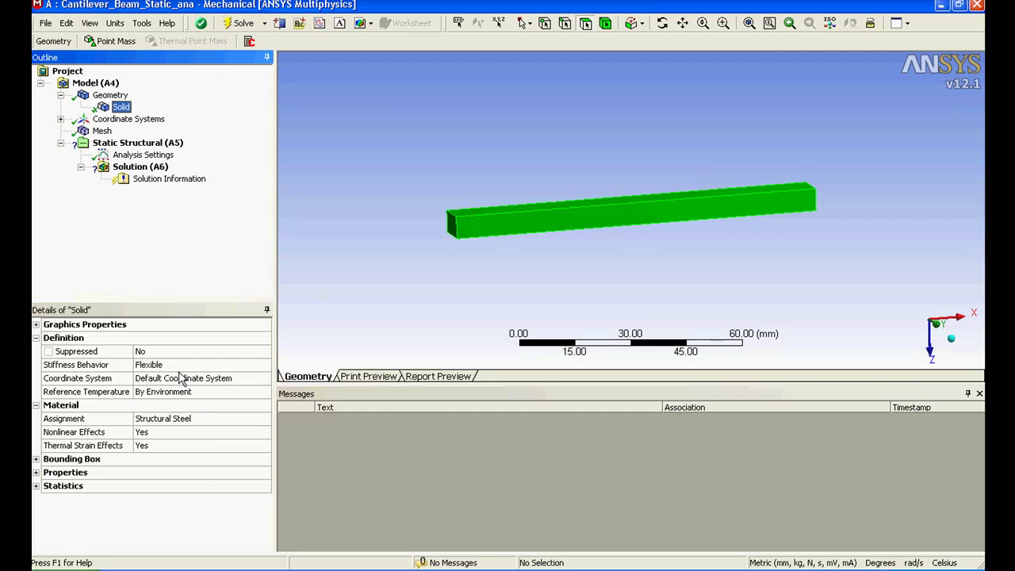
# Step: Pick Aluminum Alloy from the Solid body's Material Assignment dropdown in Details of Solid
pyautogui.click(256, 418)
pyautogui.click(265, 419)
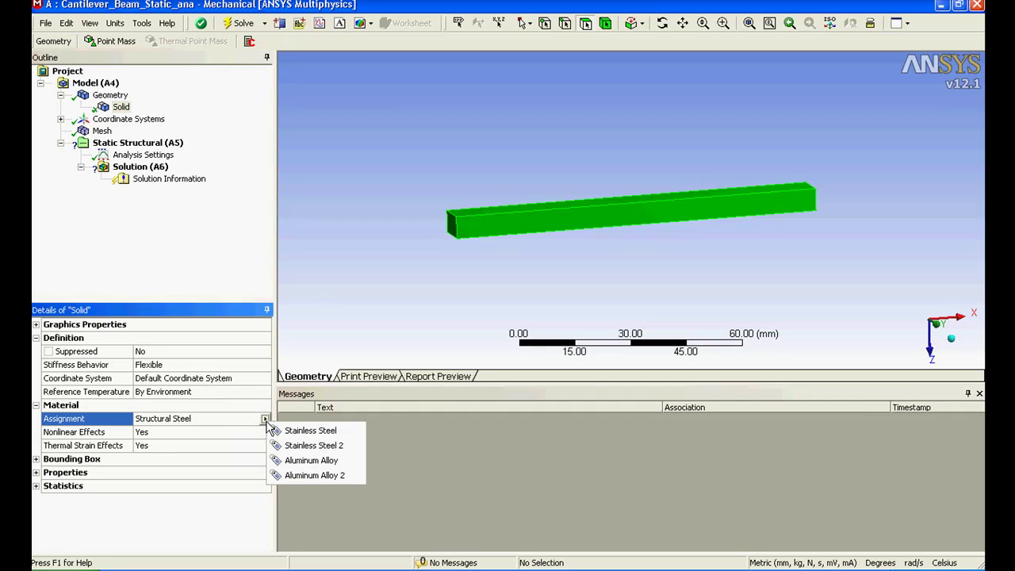
pyautogui.click(288, 461)
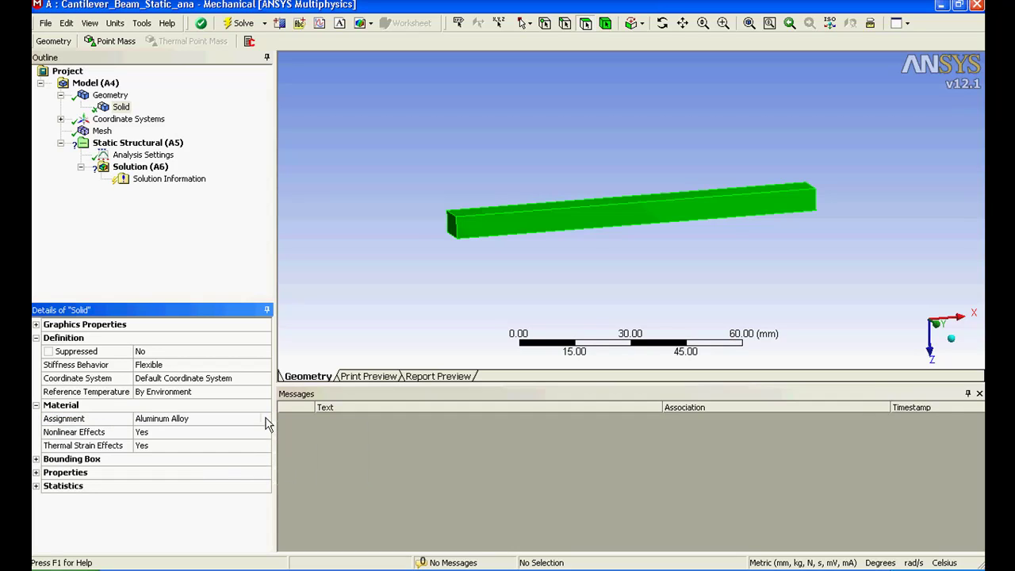
# Step: Add a Fixed Support under Static Structural (A5) applied to the beam's end face
pyautogui.click(104, 145)
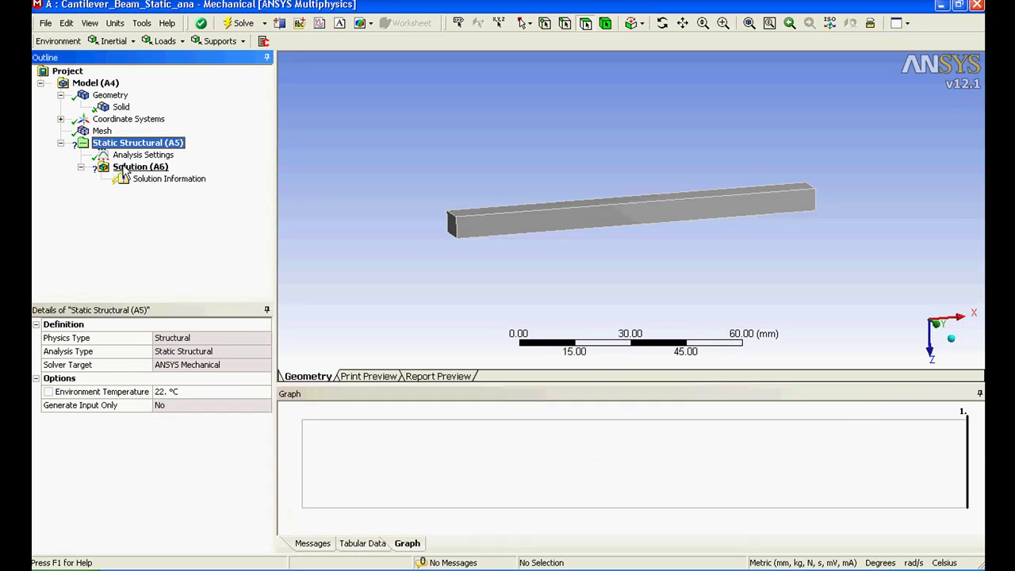
pyautogui.click(131, 156)
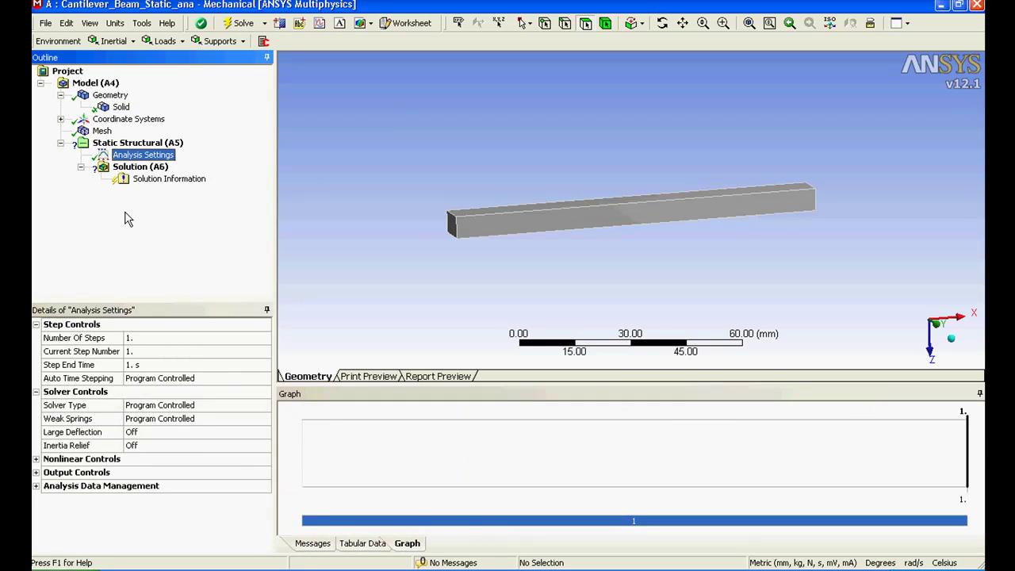
pyautogui.click(132, 144)
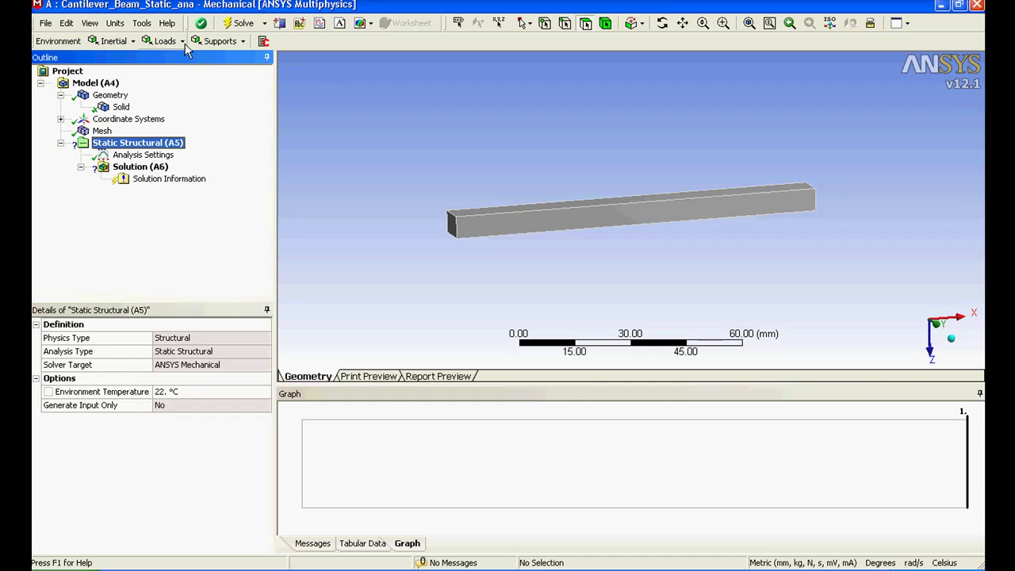
pyautogui.click(220, 40)
pyautogui.click(226, 59)
pyautogui.moveTo(555, 262); pyautogui.dragTo(494, 270, button='middle')
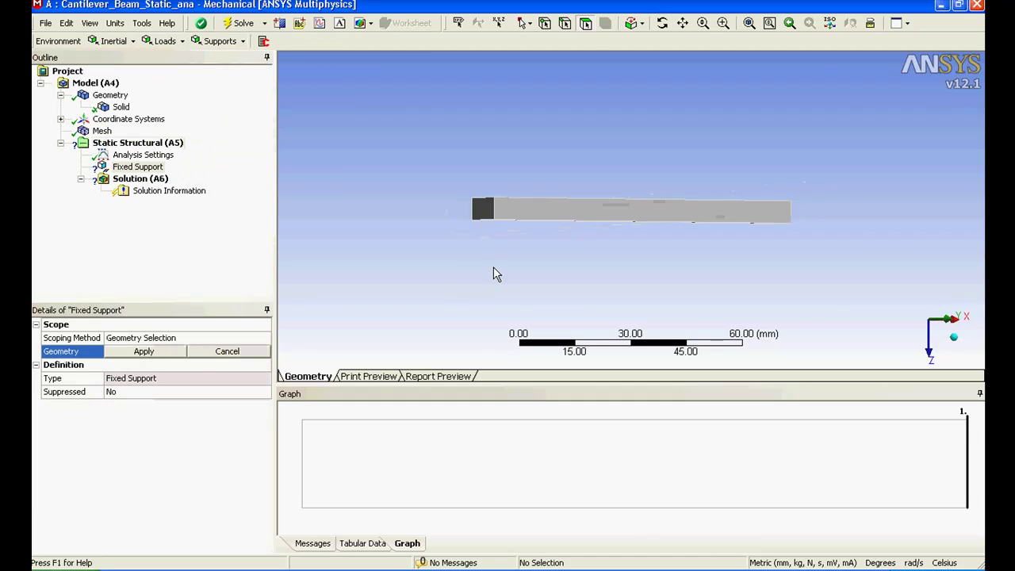
pyautogui.click(487, 209)
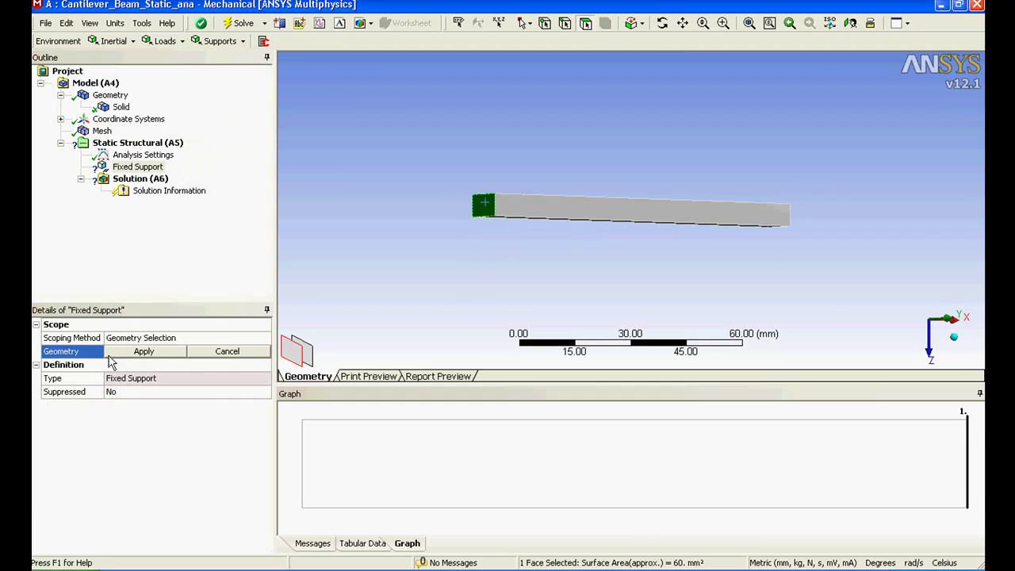
pyautogui.click(133, 353)
pyautogui.moveTo(388, 202); pyautogui.dragTo(408, 222, button='middle')
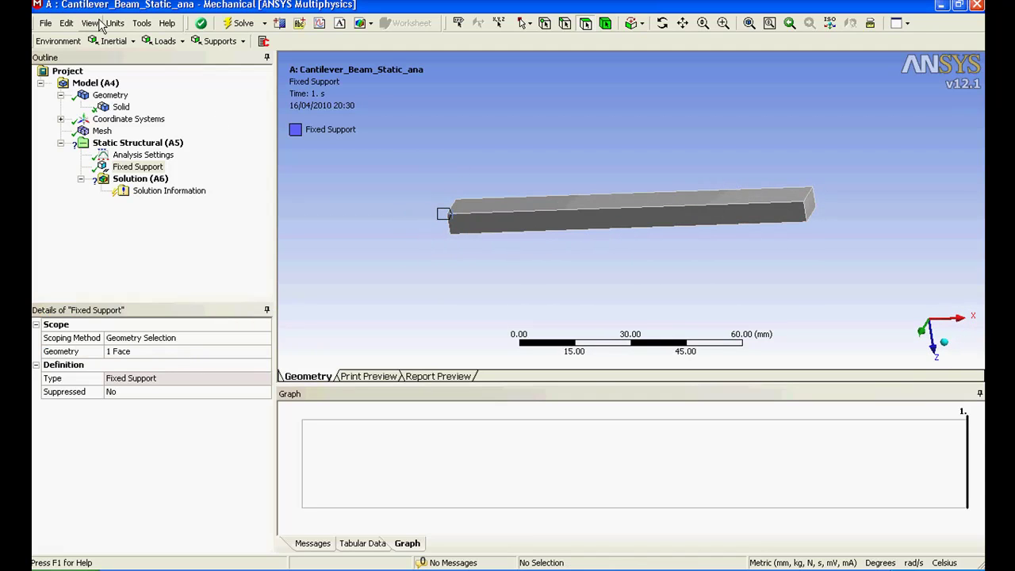
# Step: Insert a Force load and apply it to the beam's free end face
pyautogui.click(162, 40)
pyautogui.click(208, 89)
pyautogui.moveTo(507, 175); pyautogui.dragTo(693, 217, button='middle')
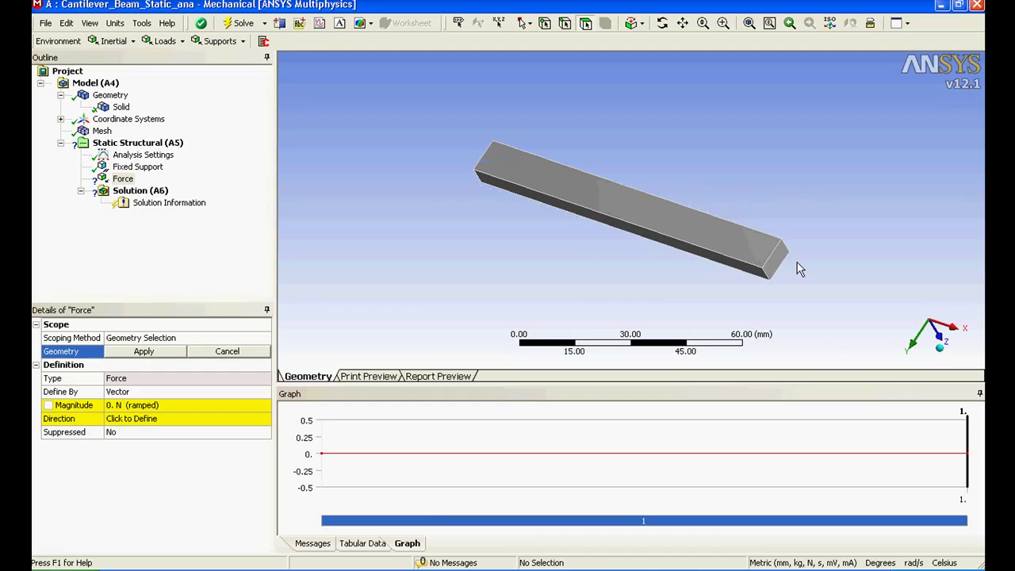
pyautogui.click(777, 266)
pyautogui.moveTo(777, 266); pyautogui.dragTo(615, 208, button='middle')
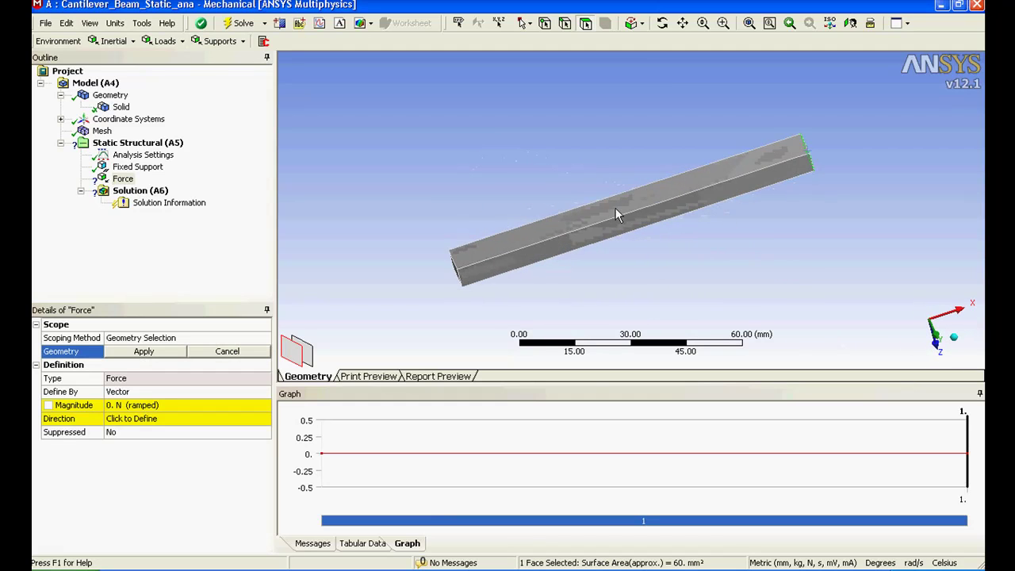
pyautogui.click(150, 353)
pyautogui.moveTo(599, 152); pyautogui.dragTo(502, 101, button='middle')
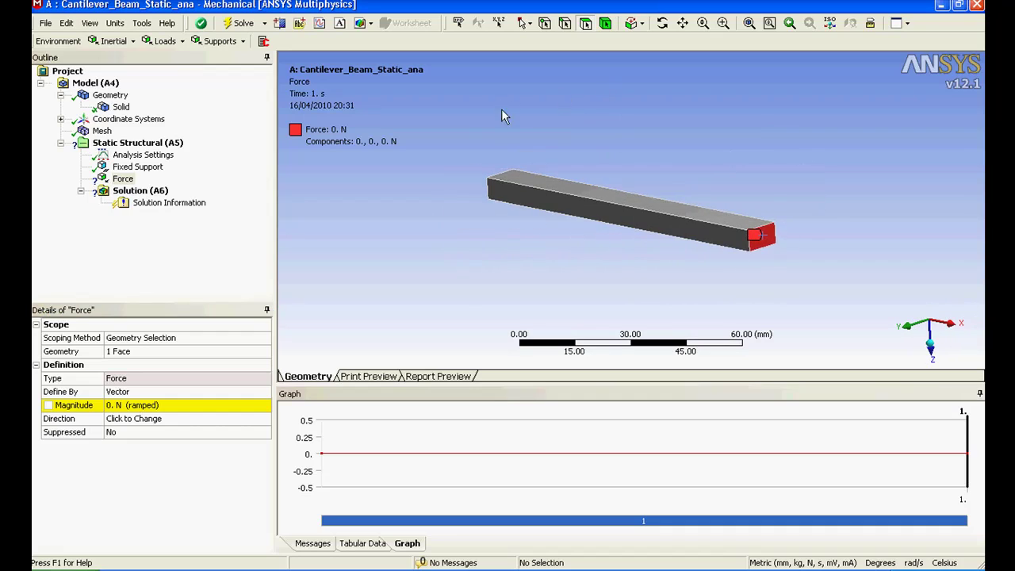
pyautogui.moveTo(542, 261); pyautogui.dragTo(614, 253, button='middle')
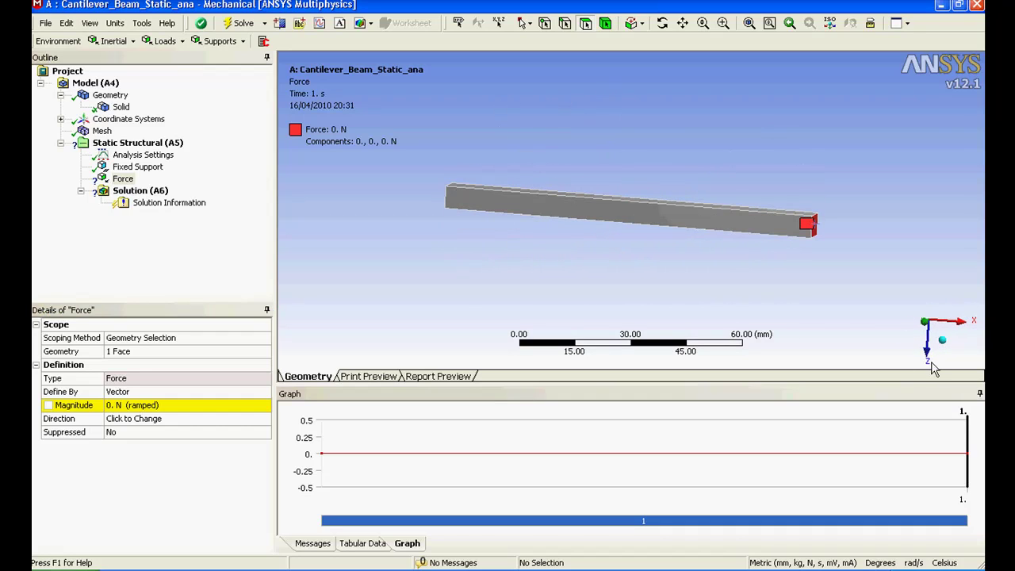
# Step: Define the force by Components with a Z Component of 100 N
pyautogui.click(163, 394)
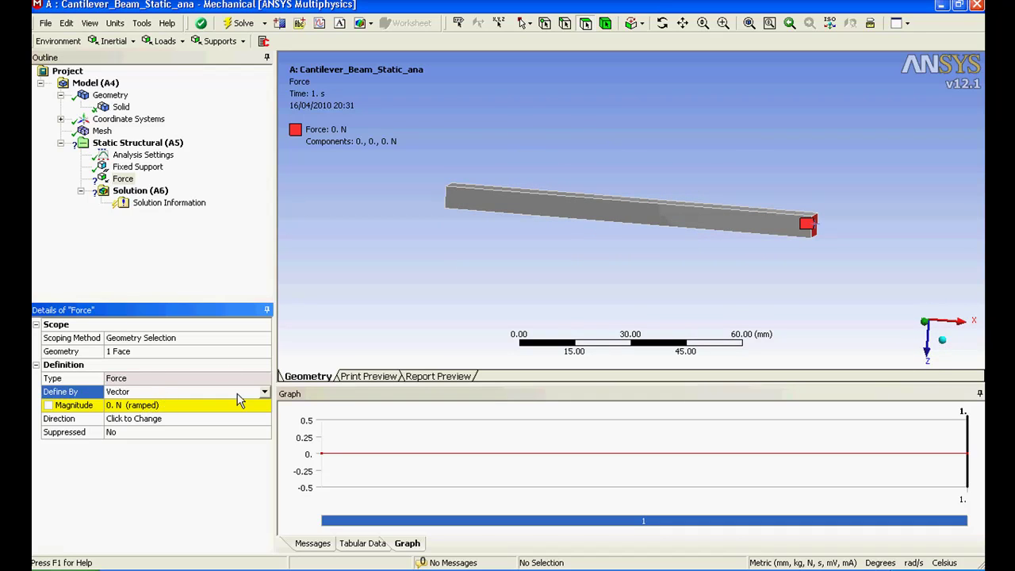
pyautogui.click(265, 393)
pyautogui.click(255, 411)
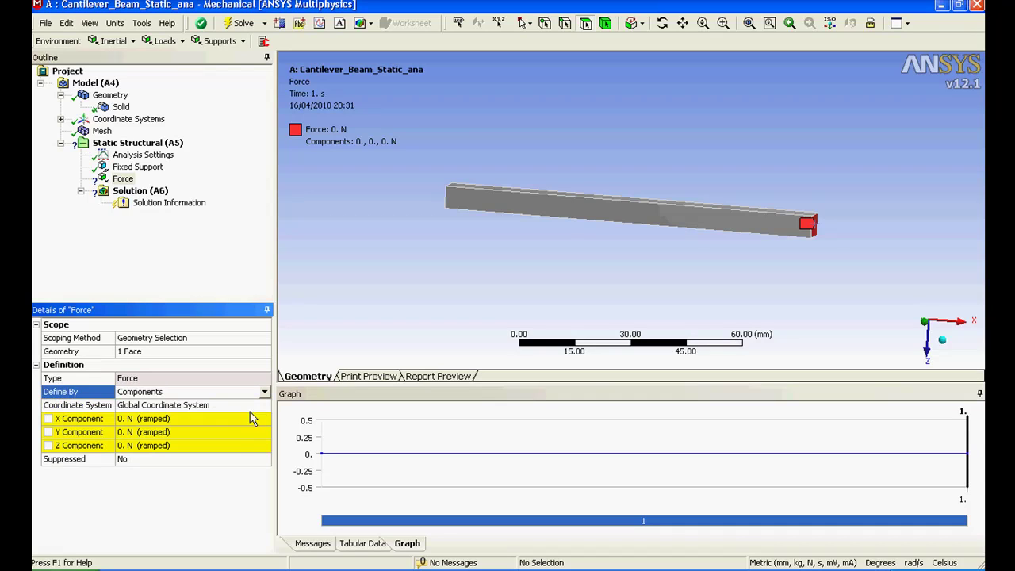
pyautogui.click(233, 446)
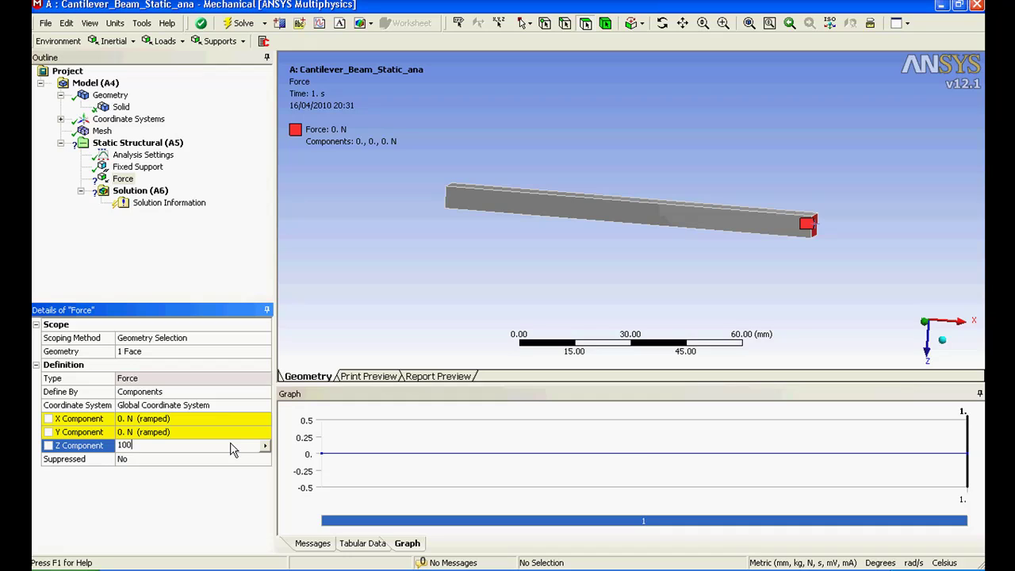
pyautogui.press('Return')
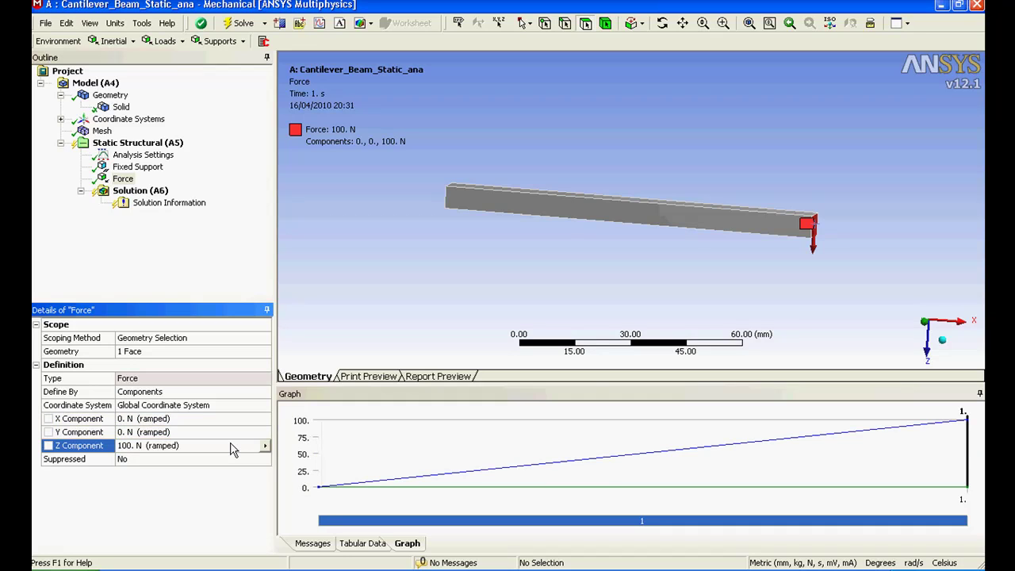
# Step: Add Total Deformation and Equivalent (von-Mises) Stress results under Solution (A6)
pyautogui.click(133, 191)
pyautogui.click(134, 41)
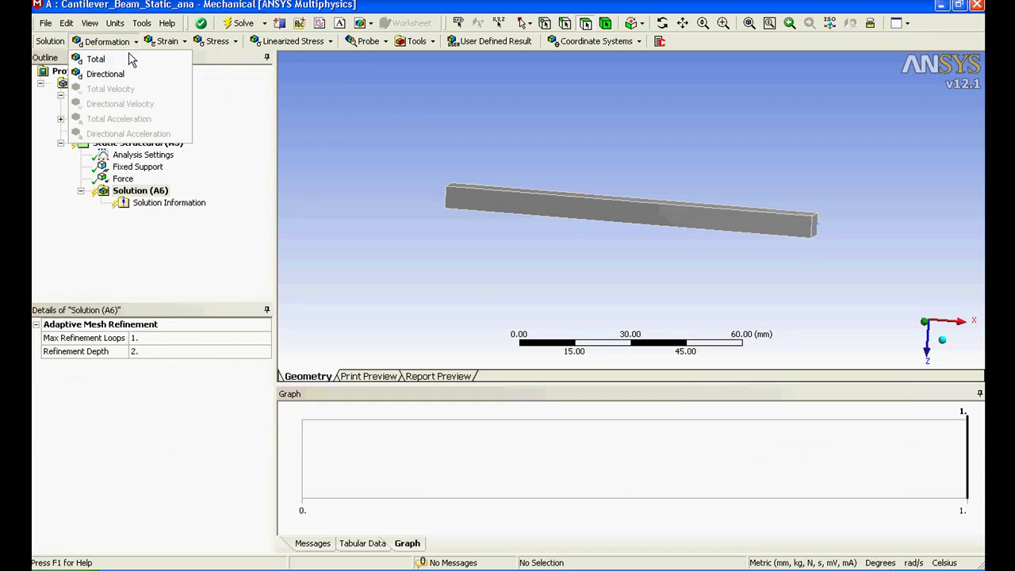
pyautogui.click(127, 60)
pyautogui.click(231, 42)
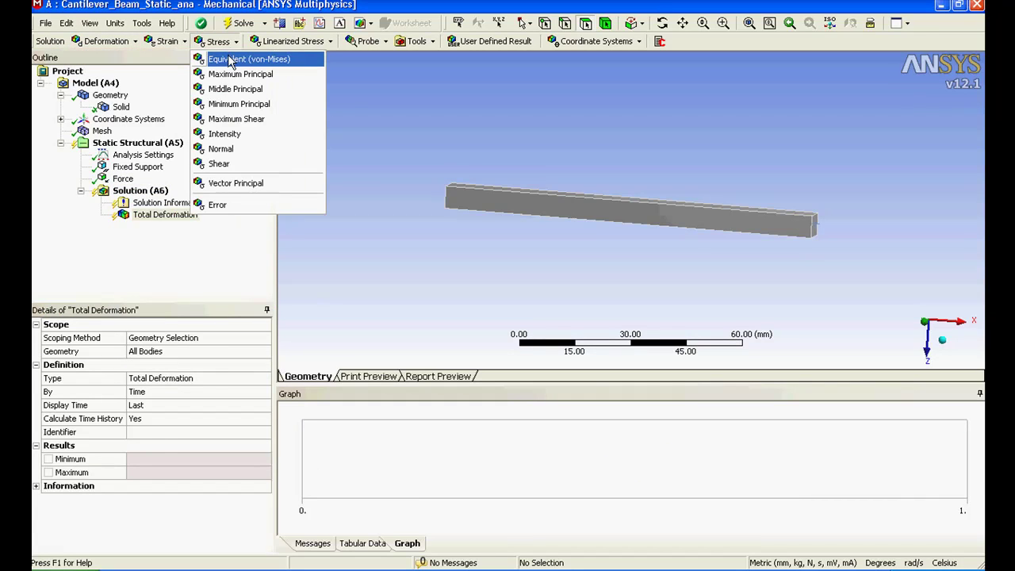
pyautogui.click(242, 58)
# Step: Solve the model and orbit the beam to obliquely review the result
pyautogui.click(151, 191)
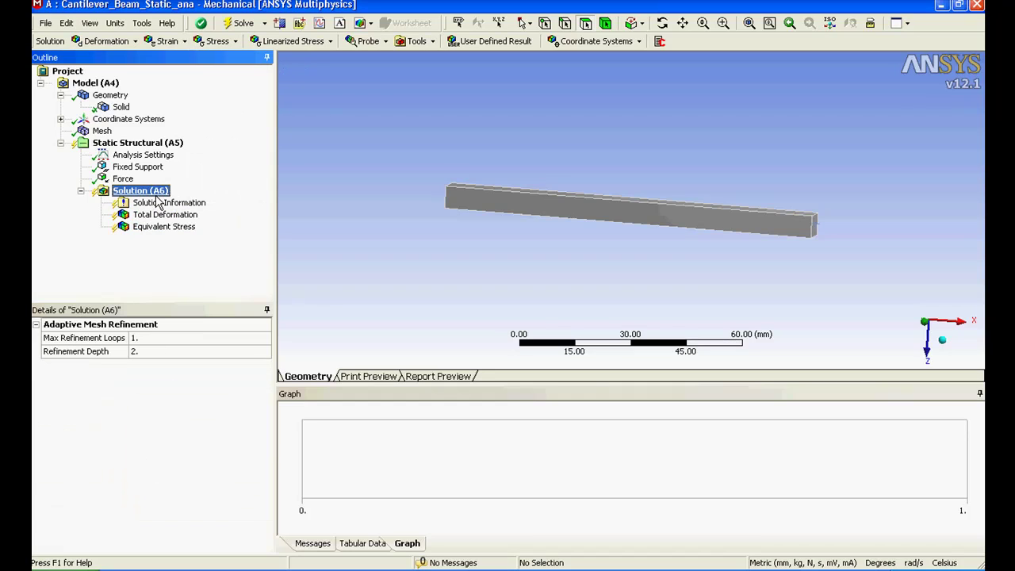
pyautogui.click(240, 23)
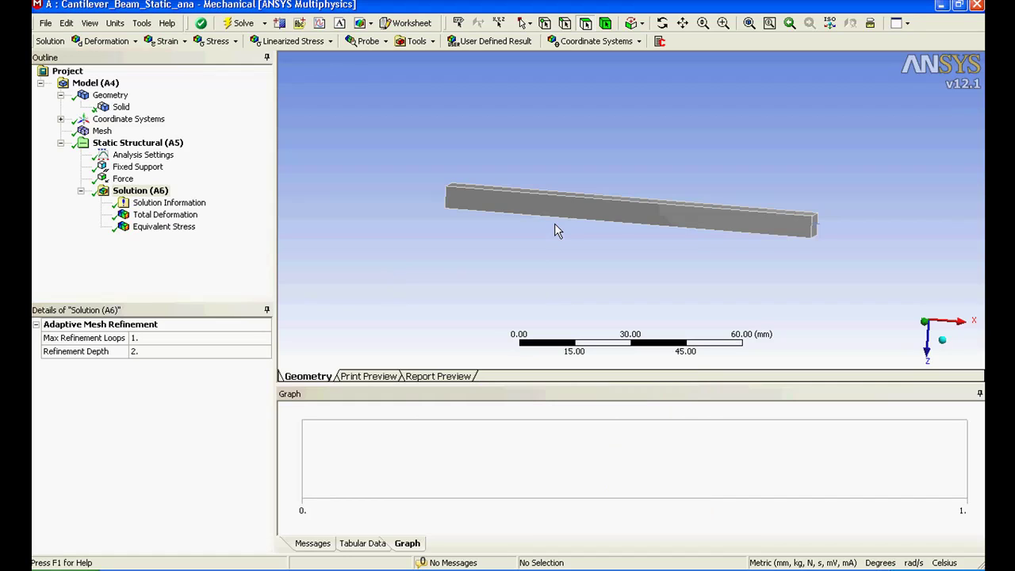
pyautogui.moveTo(554, 224); pyautogui.dragTo(528, 263, button='middle')
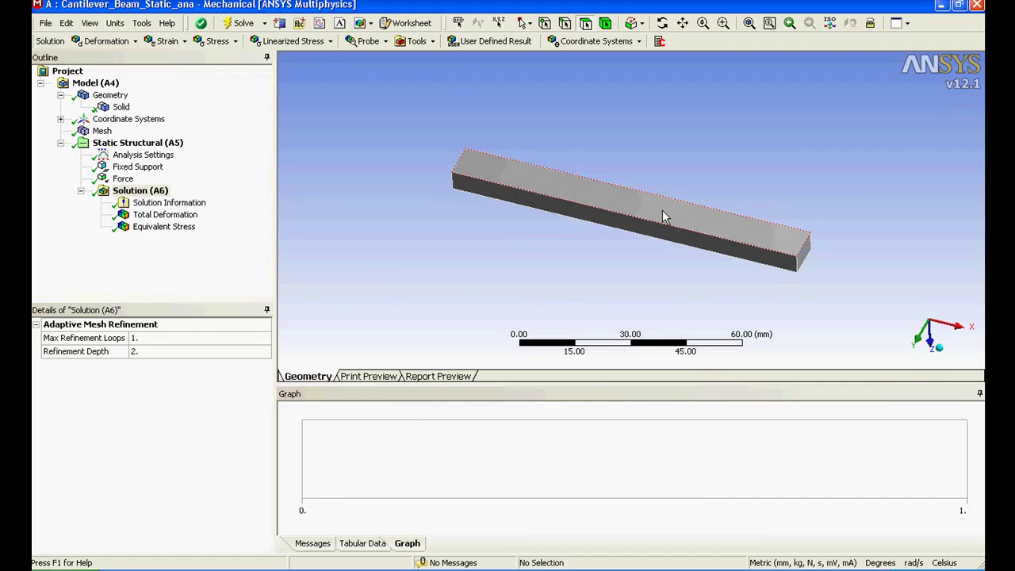
pyautogui.moveTo(659, 208); pyautogui.dragTo(697, 192, button='middle')
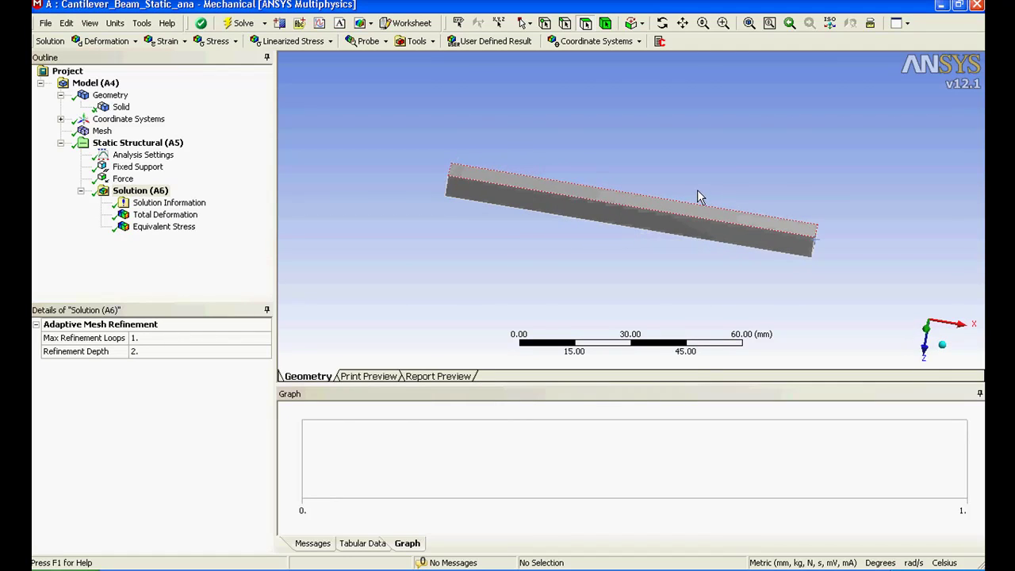
# Step: Show the Total Deformation result, peaking at 2.5891 mm, and play its animation
pyautogui.click(136, 219)
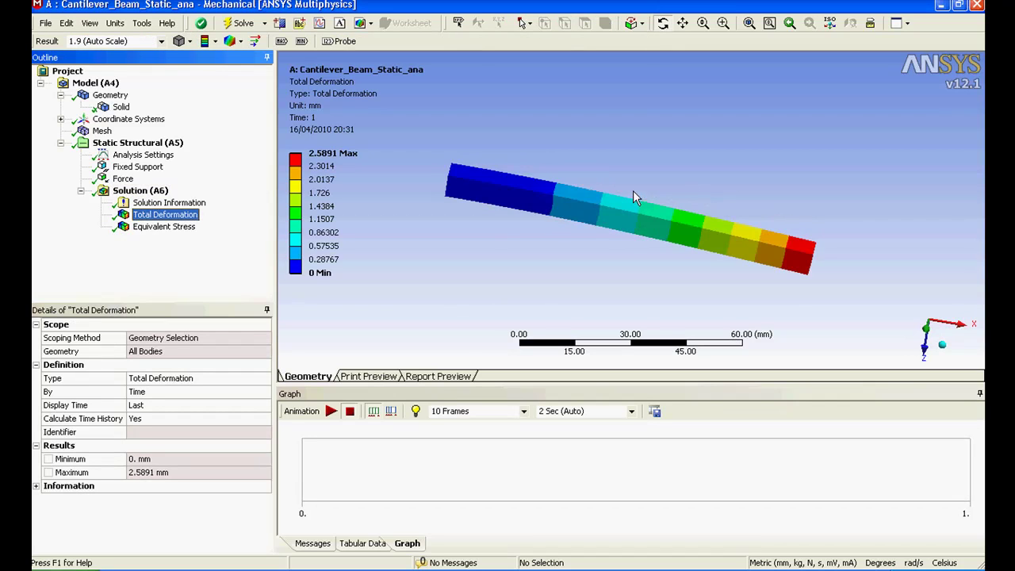
pyautogui.moveTo(632, 190)
pyautogui.mouseDown(button='middle')
pyautogui.moveTo(572, 195)
pyautogui.moveTo(632, 174)
pyautogui.moveTo(622, 185)
pyautogui.mouseUp(button='middle')
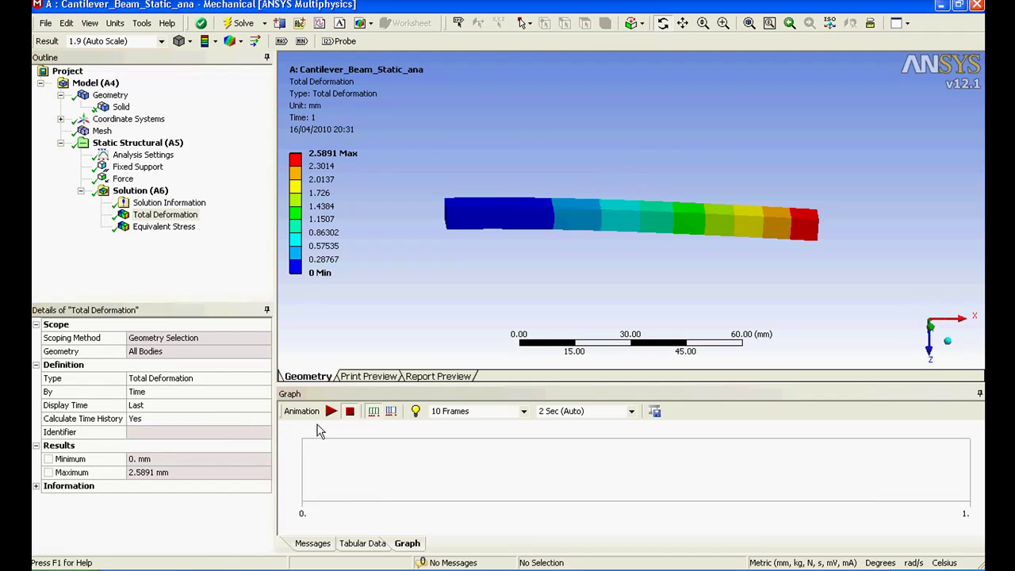
pyautogui.click(331, 411)
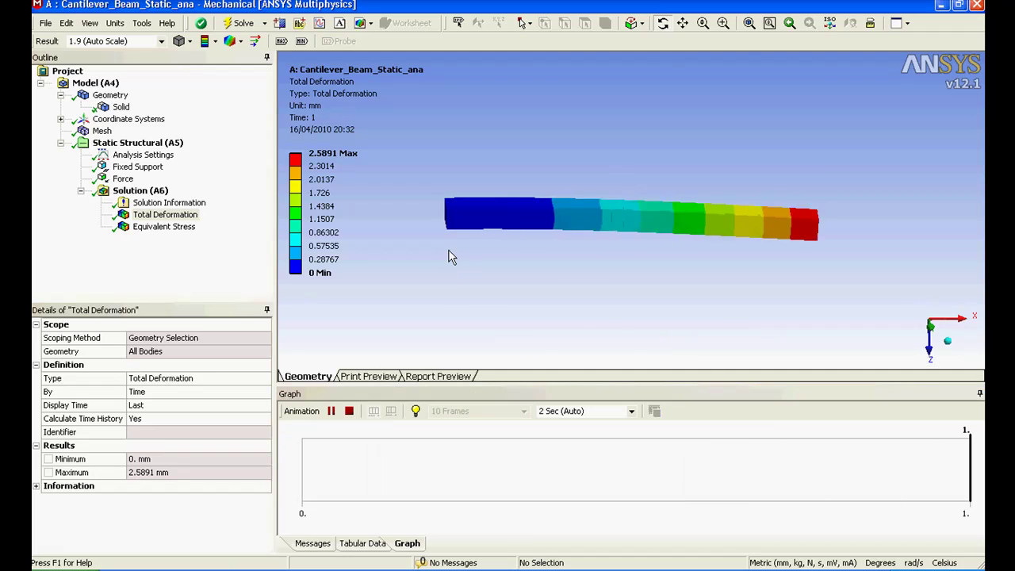
# Step: Display and animate the Equivalent Stress contour (1.1015 to 167.73 MPa), then stop and tilt the view
pyautogui.click(144, 227)
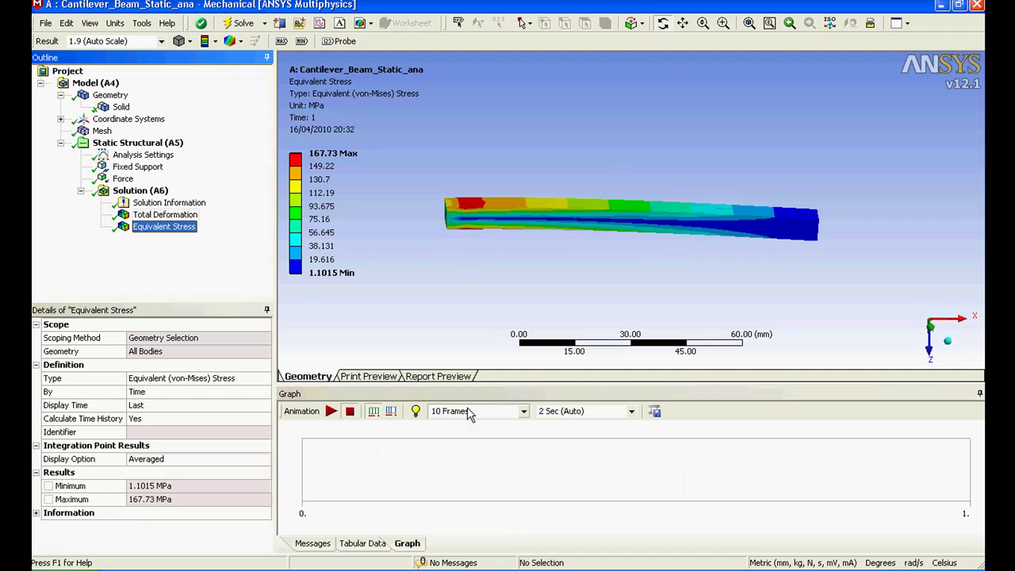
pyautogui.click(331, 411)
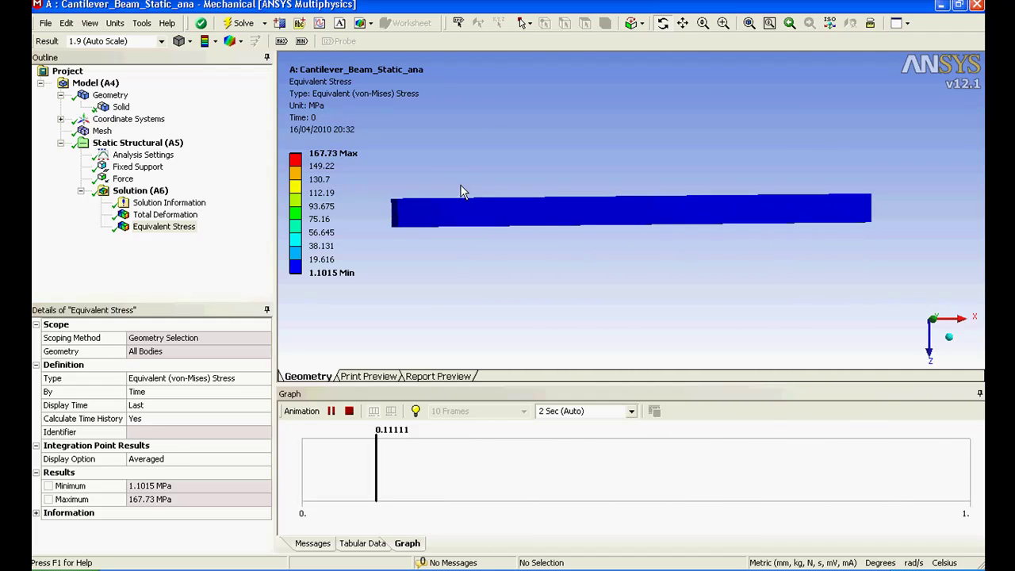
pyautogui.moveTo(516, 352); pyautogui.dragTo(490, 351, button='middle')
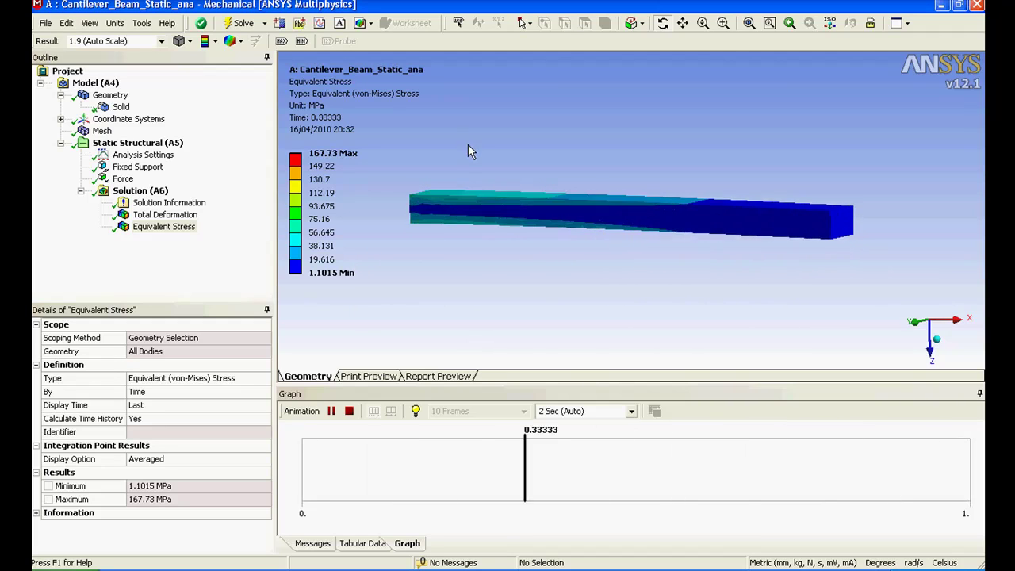
pyautogui.moveTo(469, 161); pyautogui.dragTo(818, 171, button='middle')
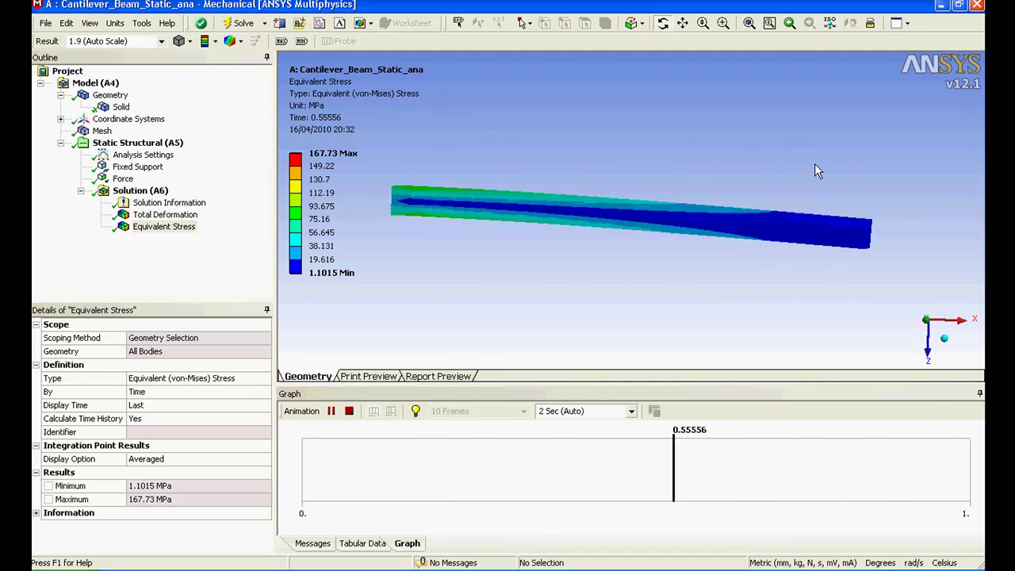
pyautogui.click(350, 411)
pyautogui.moveTo(587, 189); pyautogui.dragTo(466, 282, button='middle')
pyautogui.moveTo(547, 251); pyautogui.dragTo(518, 252, button='middle')
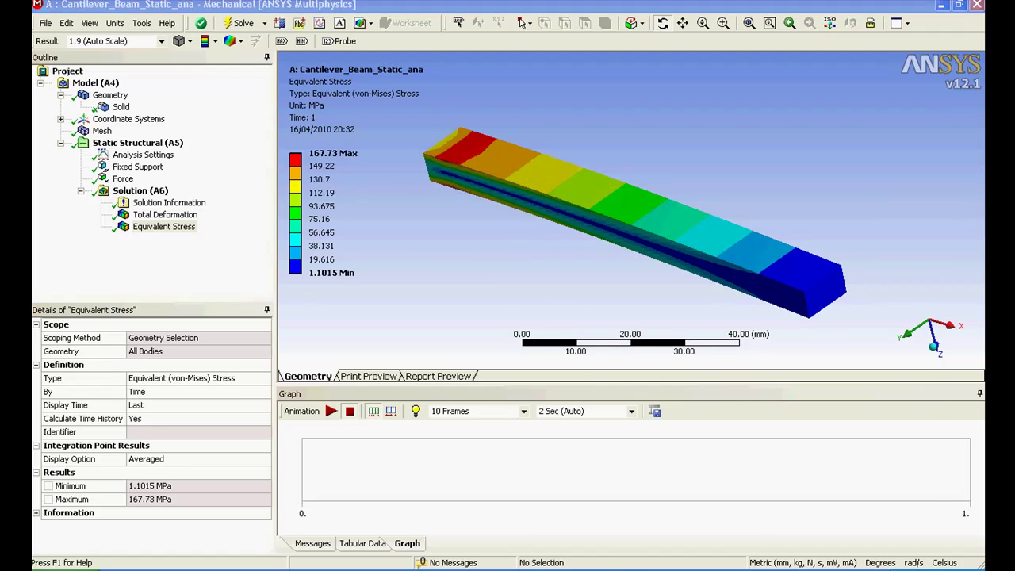